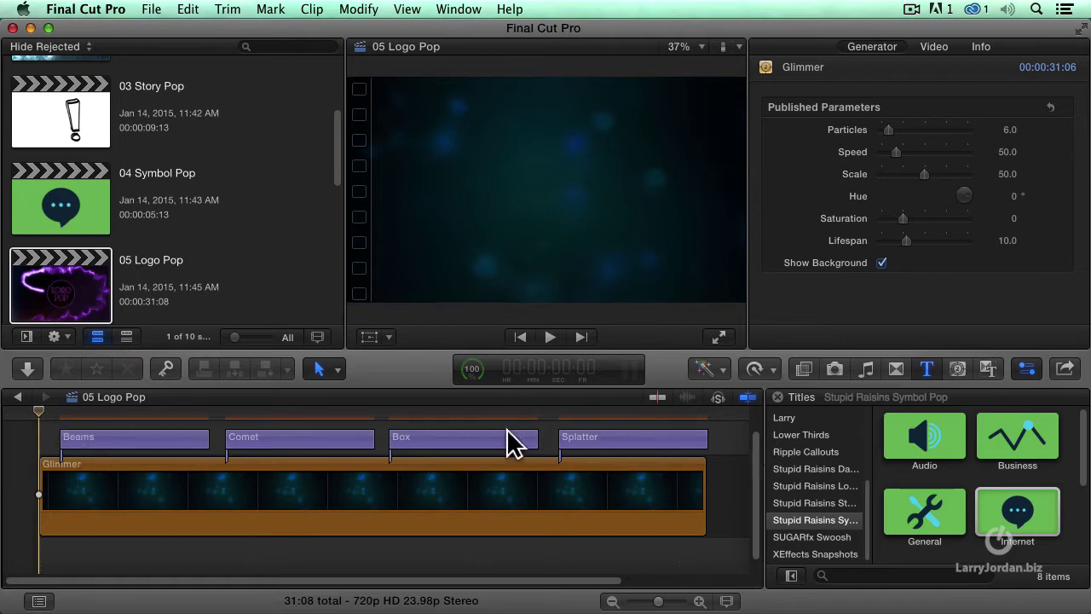
pyautogui.moveTo(507, 426); pyautogui.dragTo(51, 426)
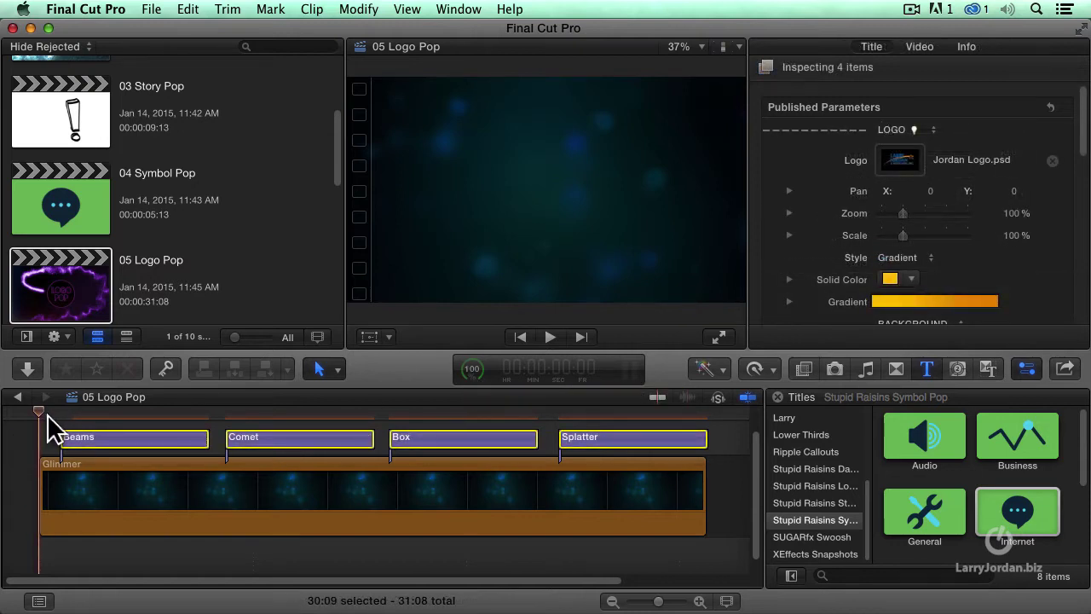
pyautogui.press('space')
pyautogui.press('space')
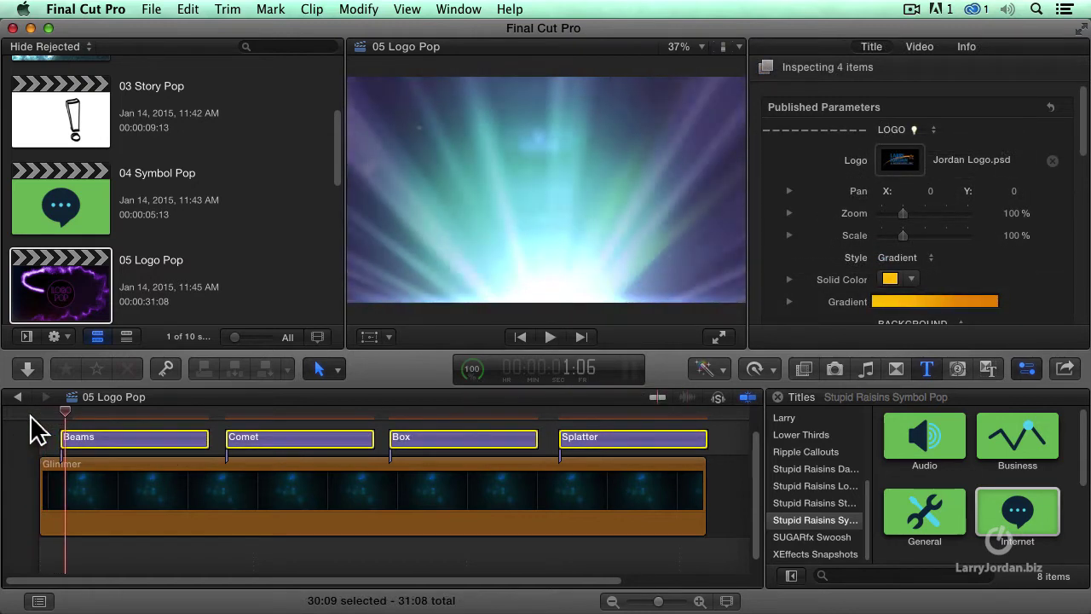
pyautogui.moveTo(60, 413); pyautogui.dragTo(133, 414)
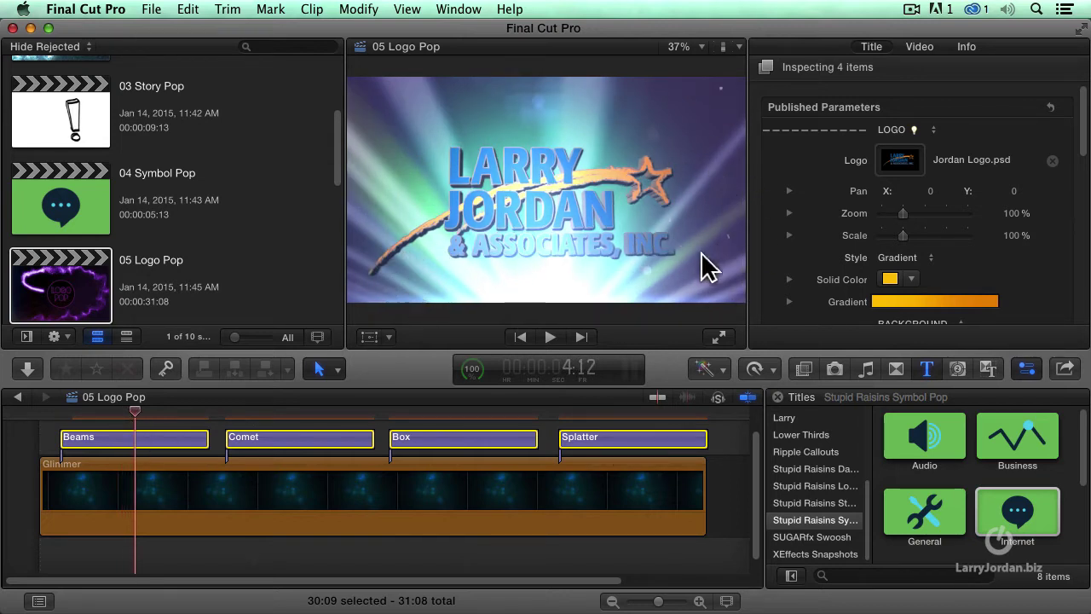
pyautogui.moveTo(224, 414); pyautogui.dragTo(339, 407)
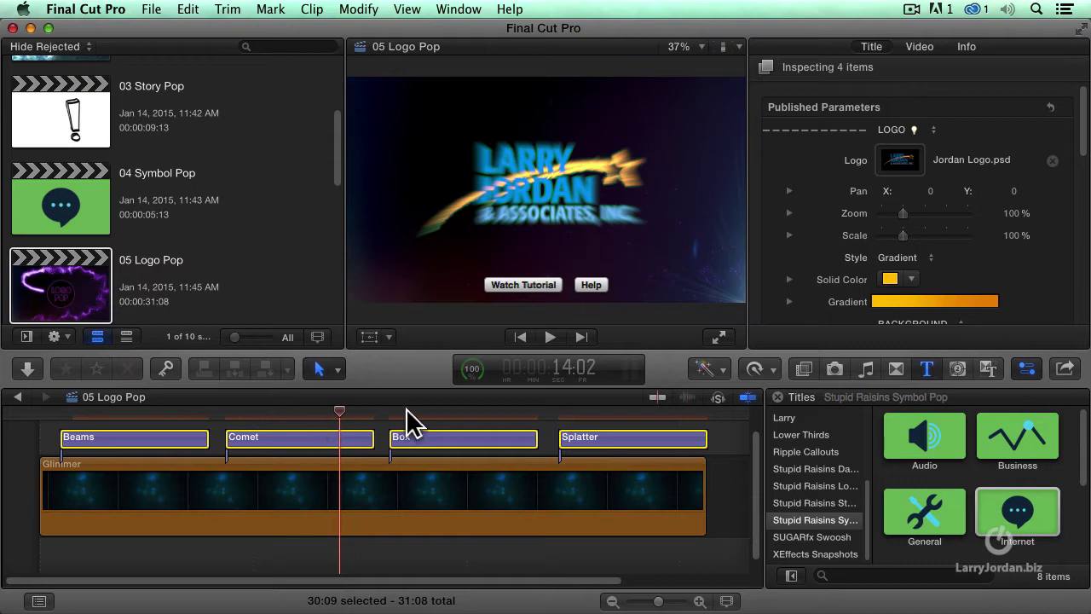
pyautogui.moveTo(380, 411); pyautogui.dragTo(406, 419)
pyautogui.click(558, 413)
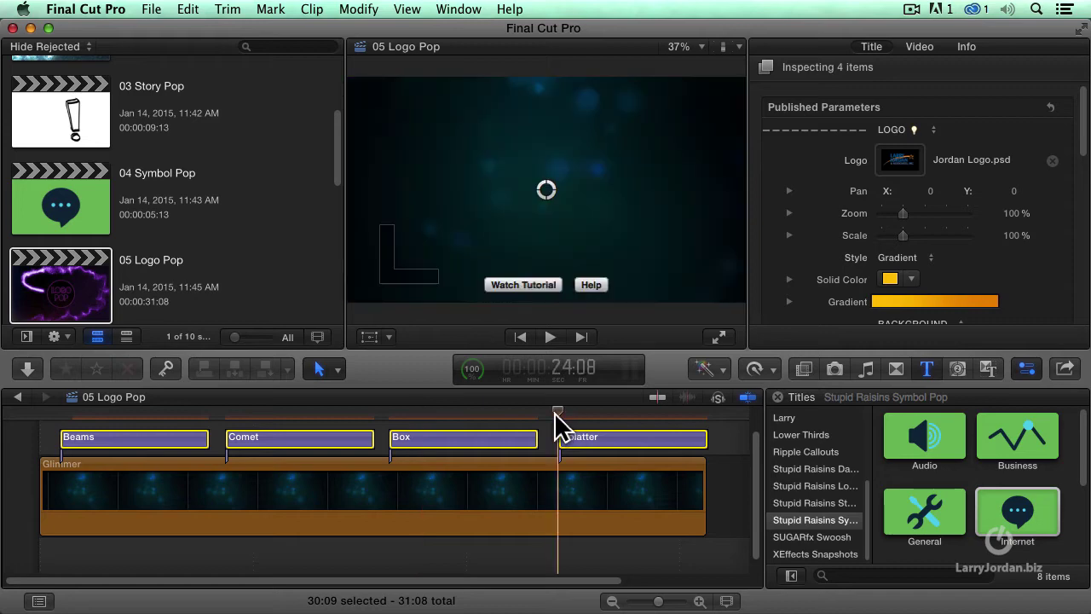
pyautogui.press('space')
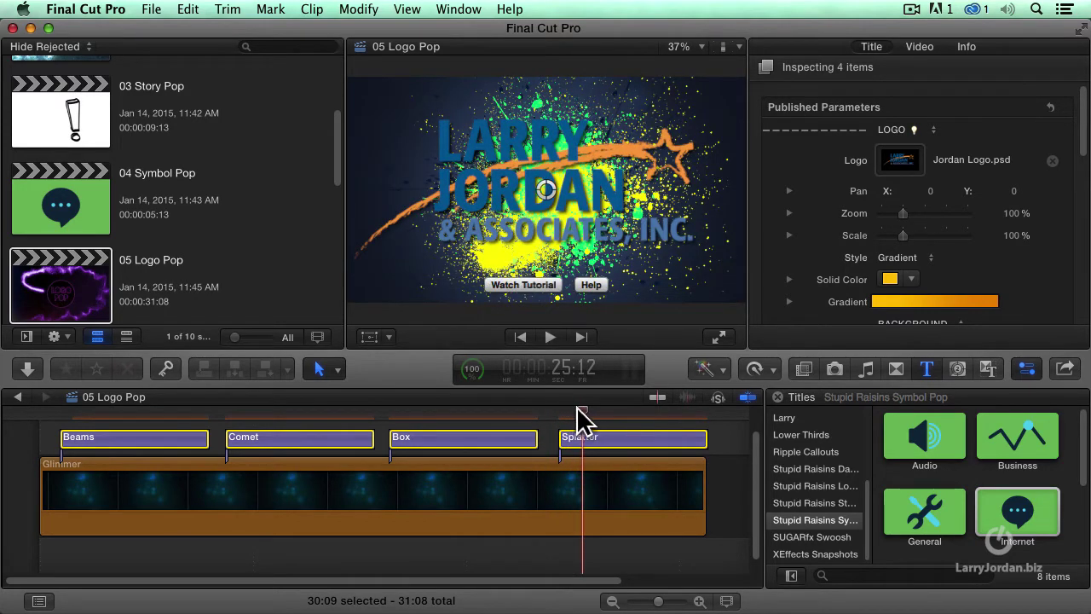
pyautogui.press('space')
pyautogui.click(625, 409)
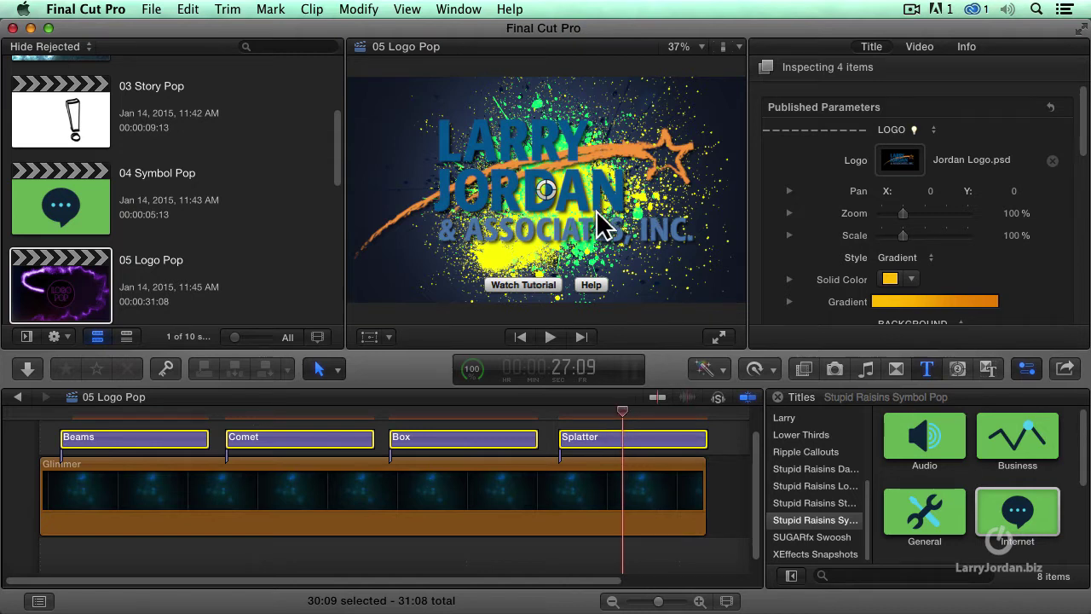
pyautogui.click(438, 414)
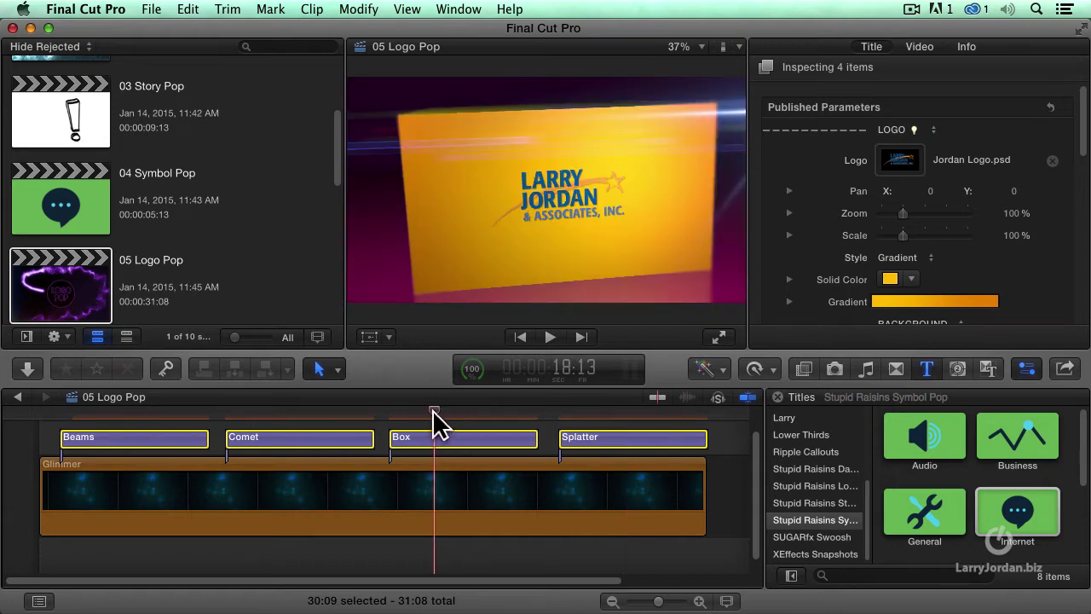
# Clear Jordan Logo.psd from the Box title's Logo well so the LOGO POP placeholder shows.
pyautogui.click(742, 450)
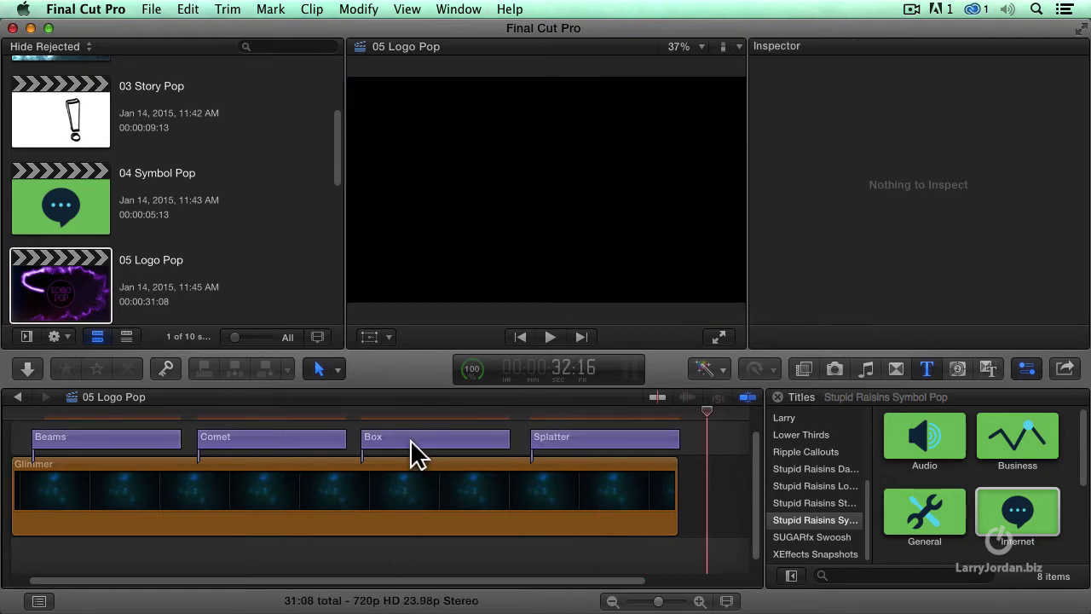
pyautogui.click(409, 440)
pyautogui.press('cmd+4')
pyautogui.click(408, 412)
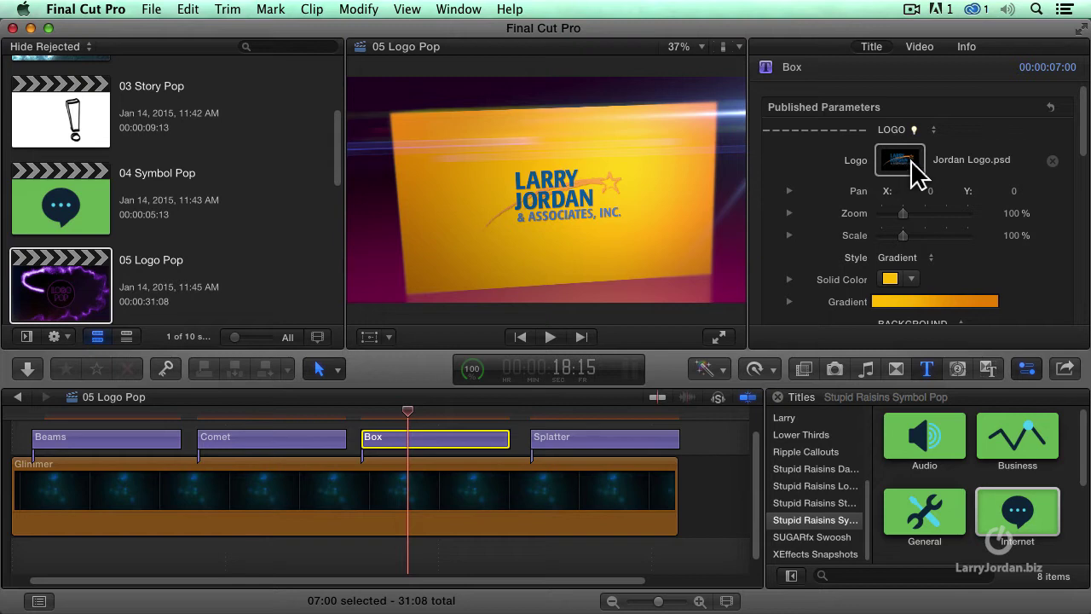
pyautogui.click(1053, 161)
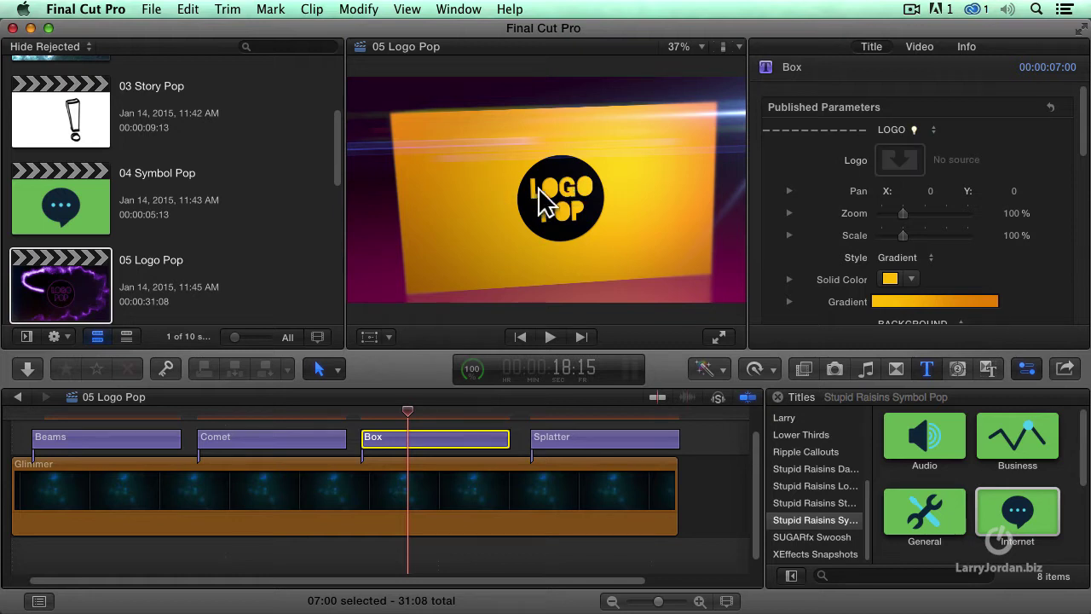
# Open the Media event's clips in the browser with the Libraries sidebar hidden.
pyautogui.click(27, 337)
pyautogui.click(50, 83)
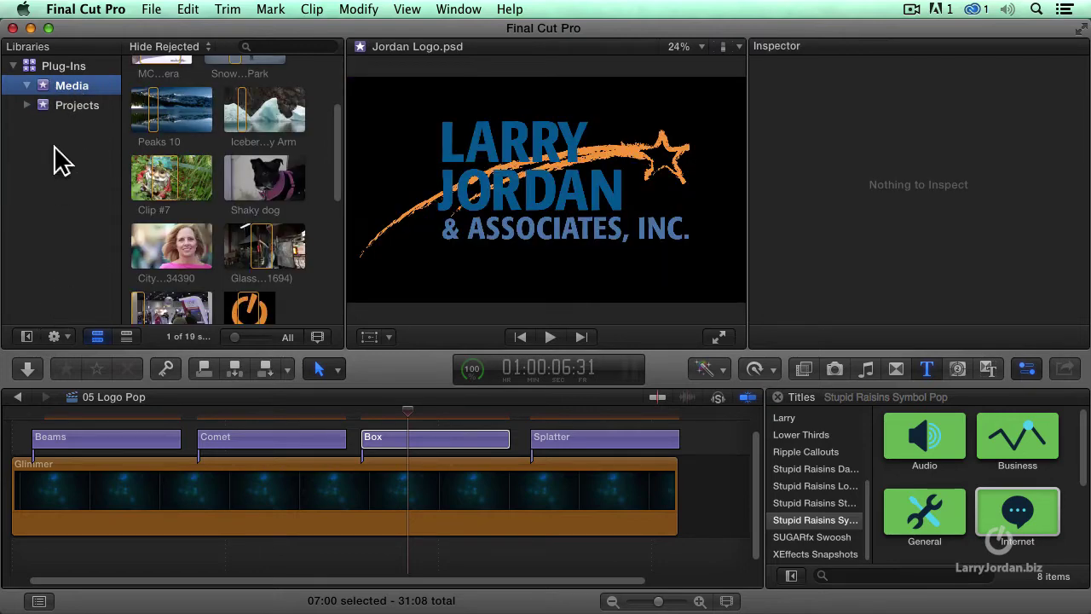
pyautogui.click(27, 336)
pyautogui.click(27, 337)
pyautogui.click(26, 337)
pyautogui.click(27, 337)
pyautogui.click(26, 337)
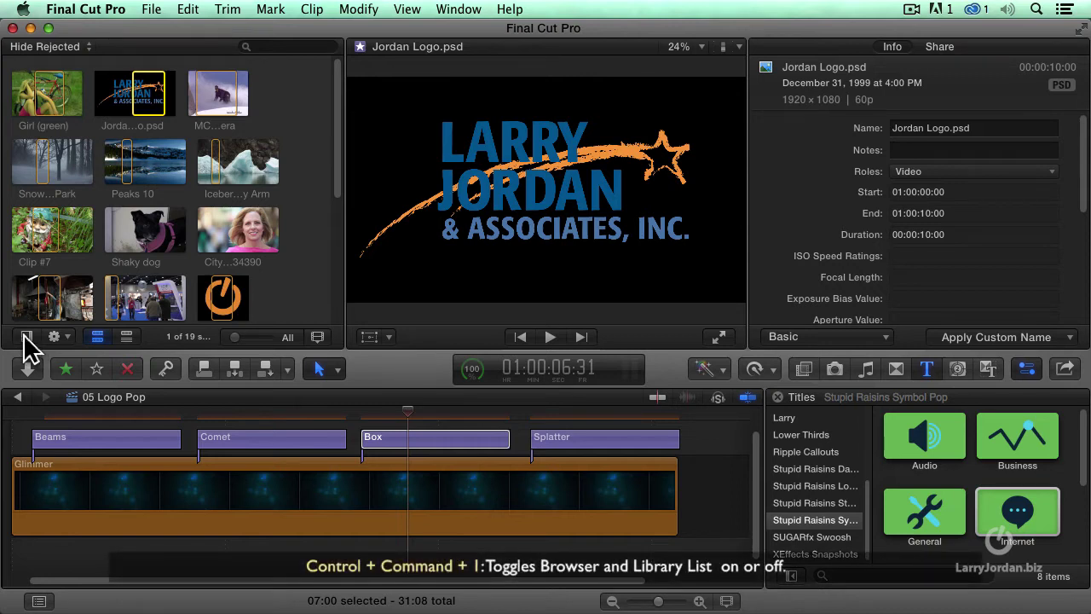
# Select the Jordan Logo.psd clip to view it with its file info.
pyautogui.press('ctrl+super+1')
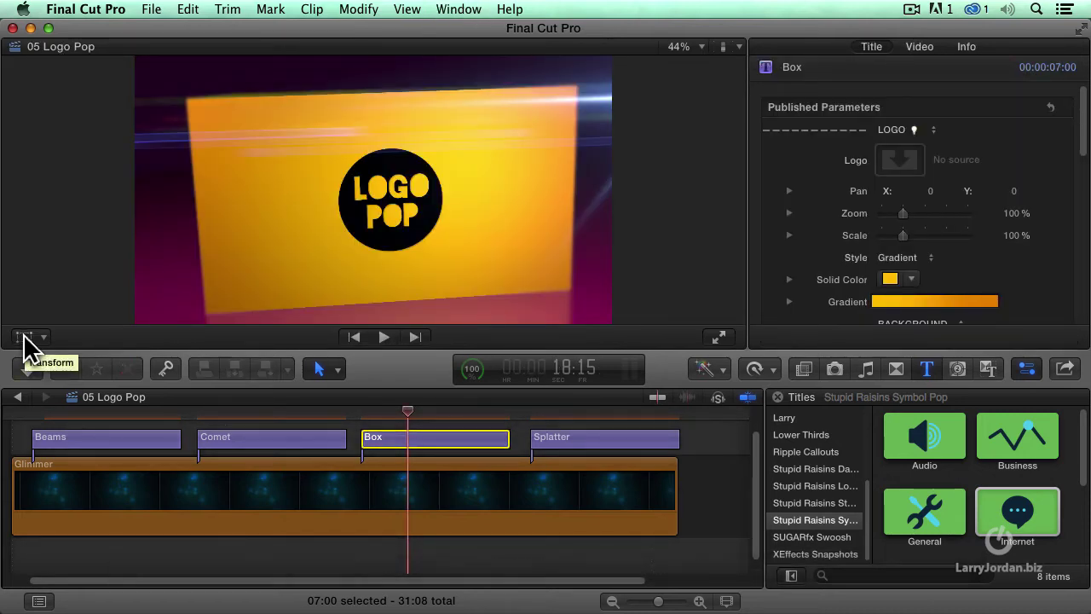
pyautogui.press('ctrl+super+1')
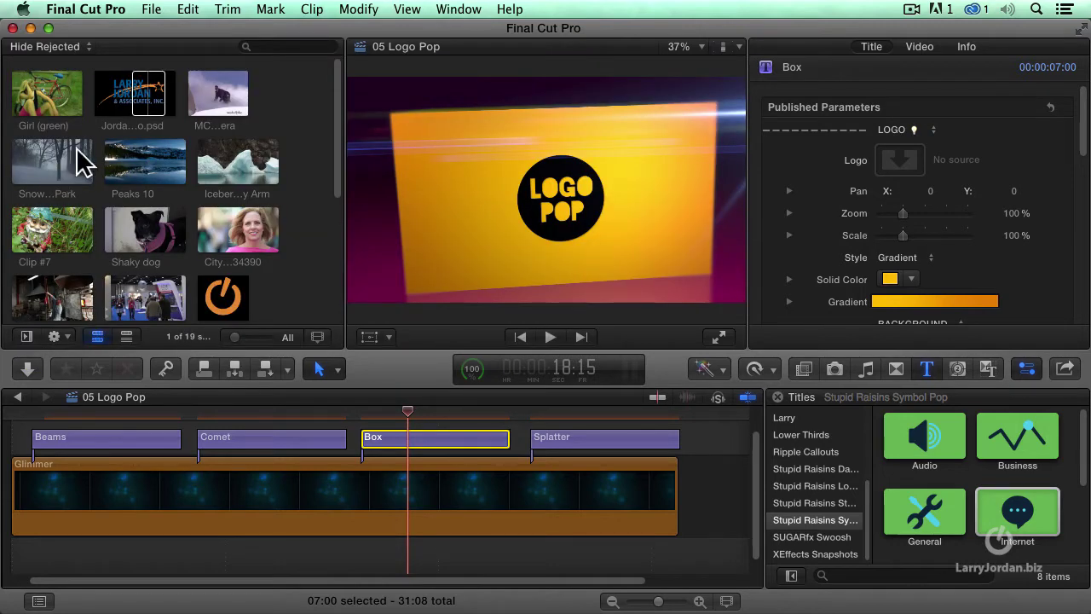
pyautogui.click(150, 111)
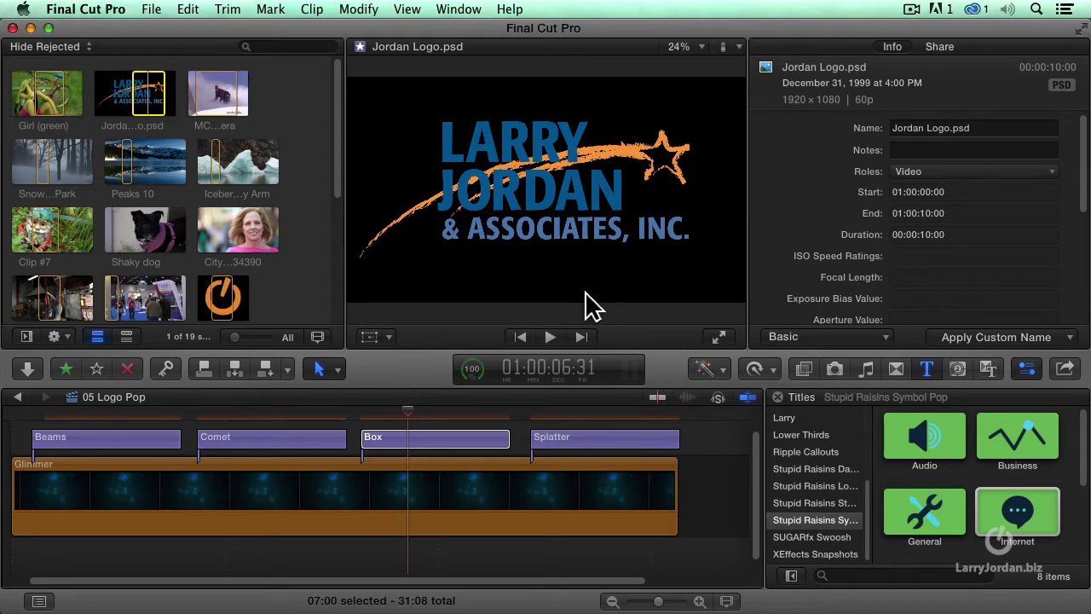
# Set the Box title's Logo well to Jordan Logo.psd using Apply Clip.
pyautogui.click(474, 439)
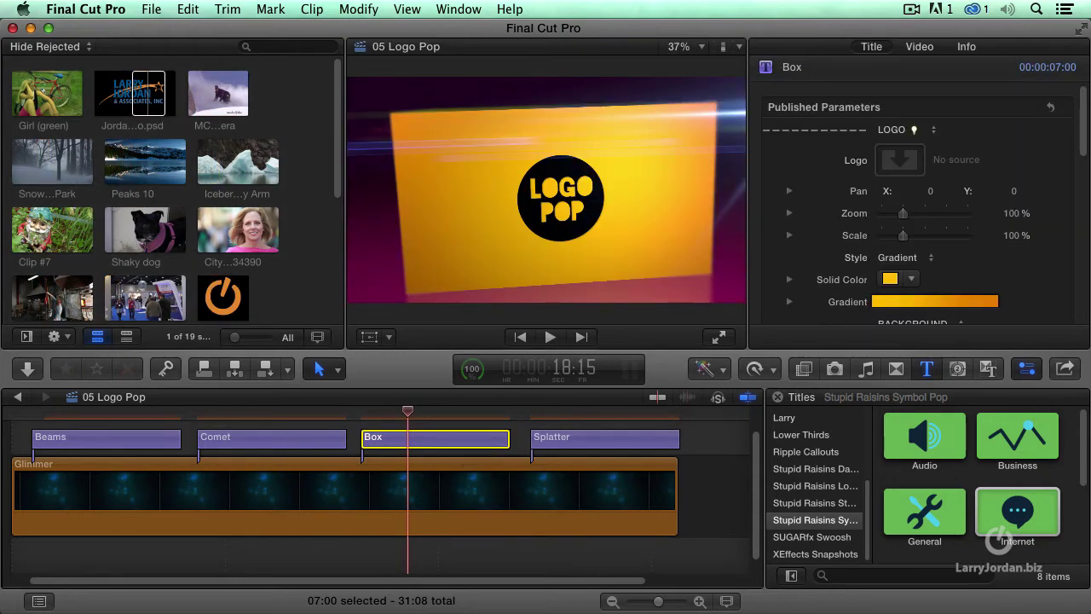
pyautogui.click(914, 158)
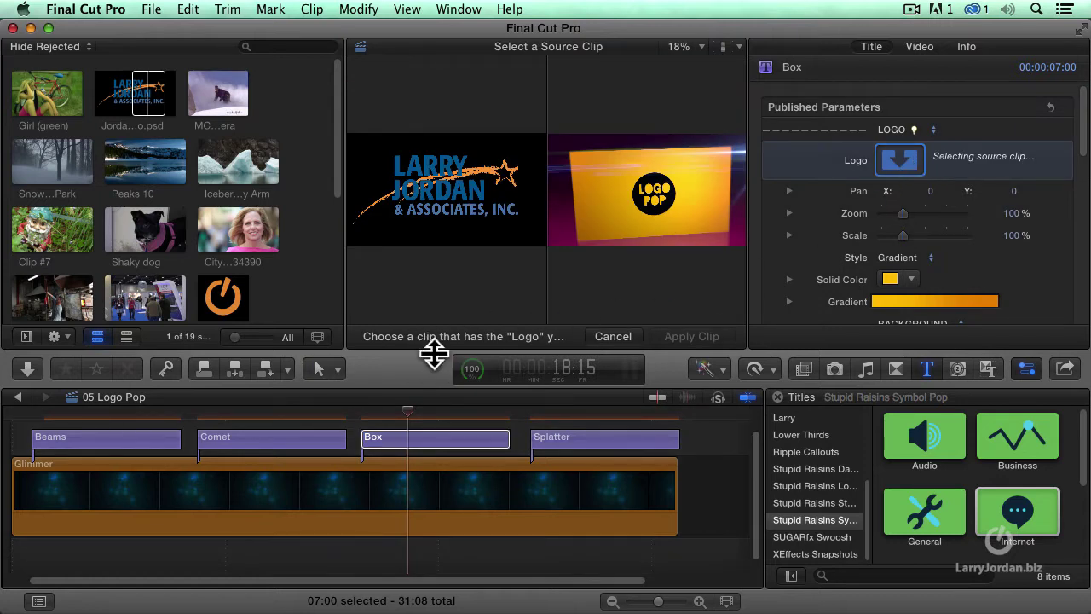
pyautogui.click(139, 90)
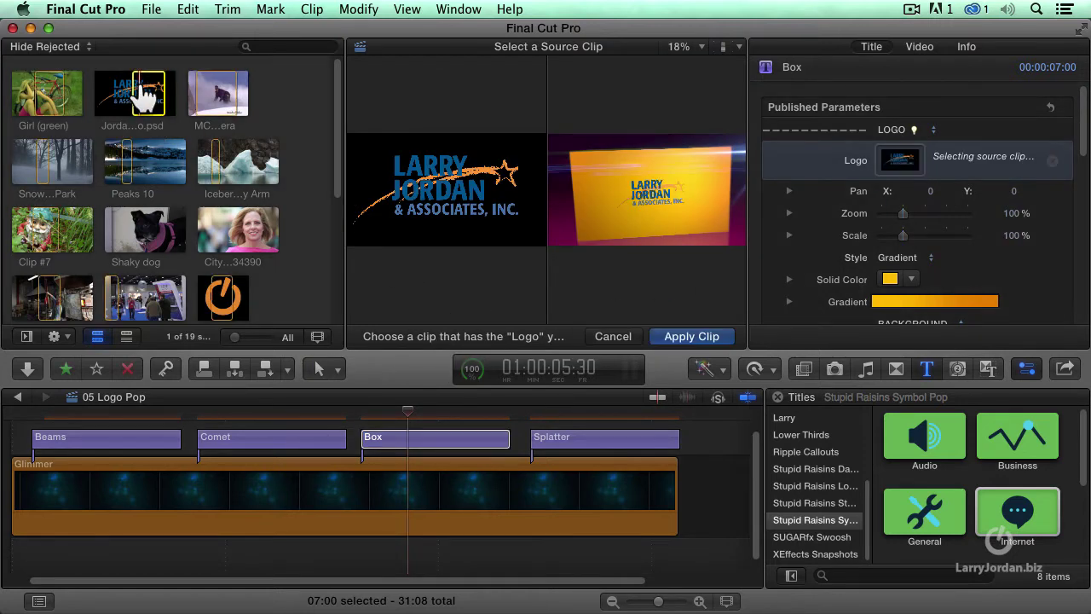
pyautogui.click(706, 337)
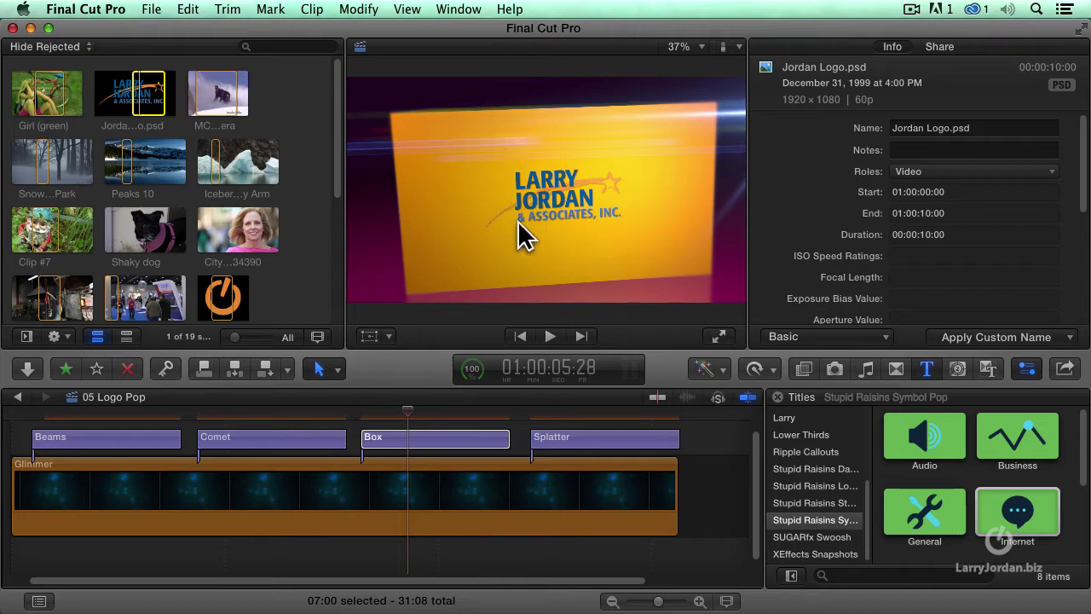
pyautogui.click(449, 442)
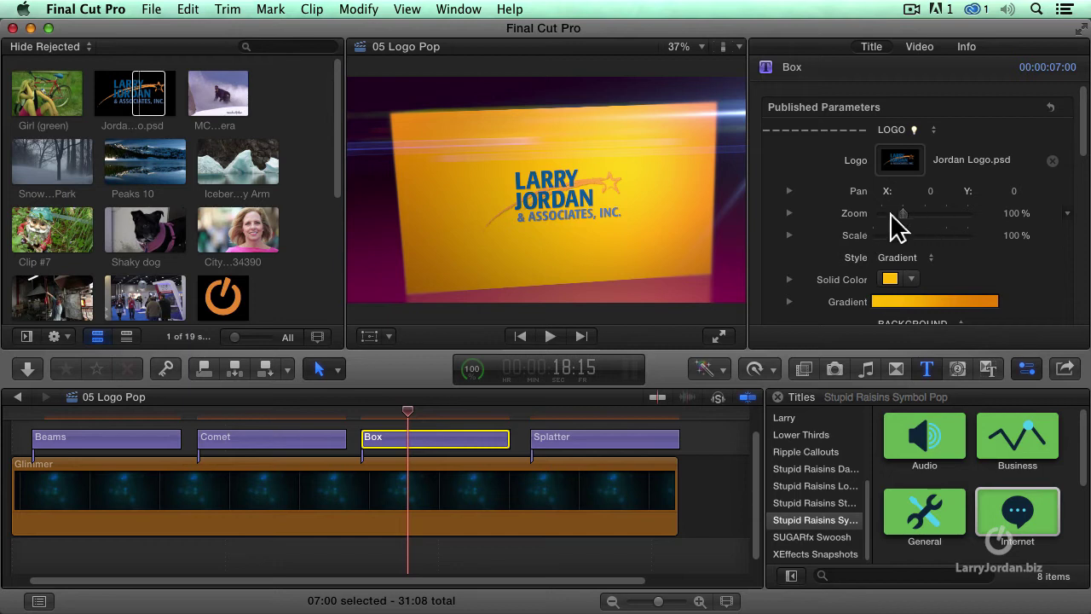
# Set the Box logo's Zoom to 100% and its Scale to 200%.
pyautogui.moveTo(906, 212); pyautogui.dragTo(925, 213)
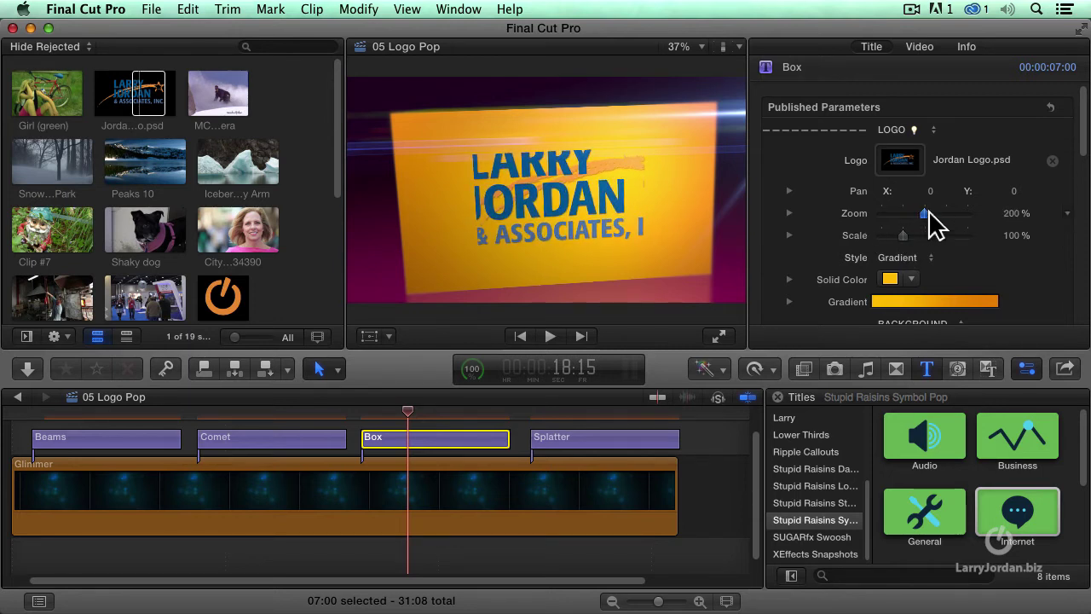
pyautogui.moveTo(926, 213); pyautogui.dragTo(921, 238)
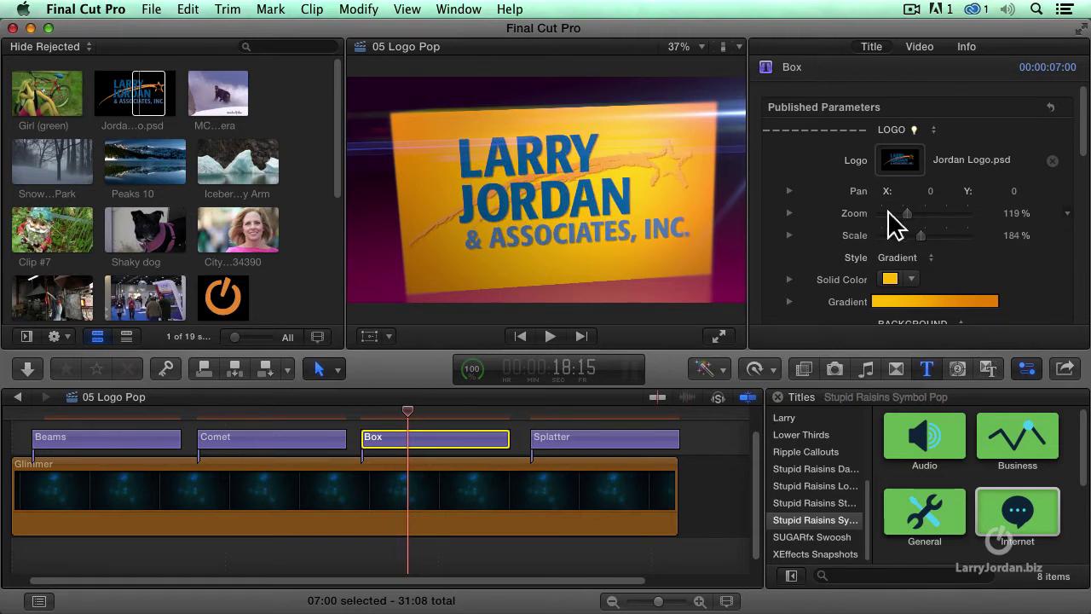
pyautogui.click(1015, 213)
pyautogui.write('100')
pyautogui.press('Return')
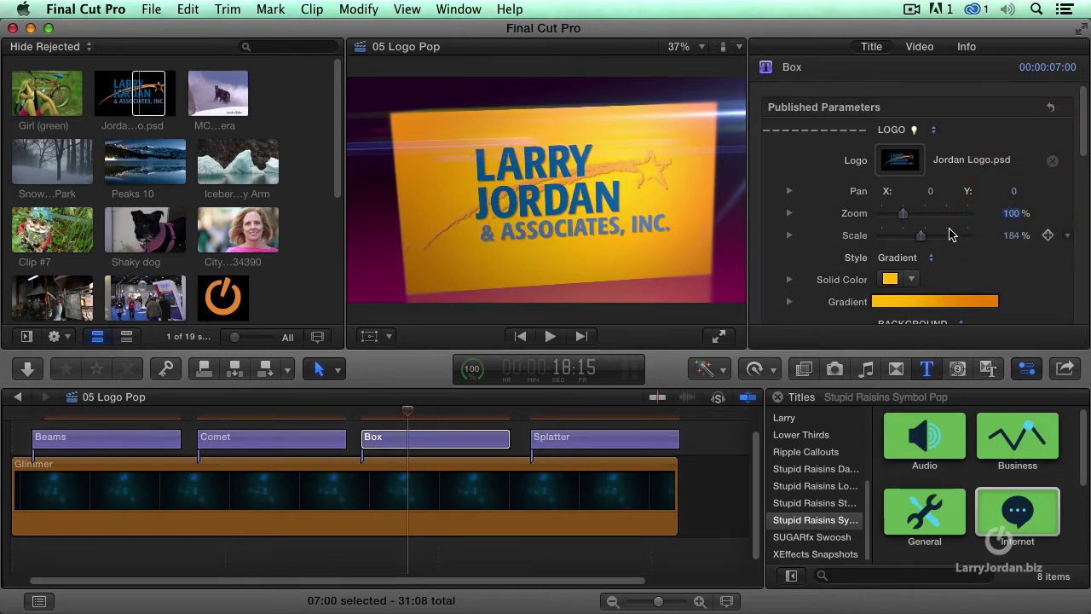
pyautogui.moveTo(922, 238); pyautogui.dragTo(928, 240)
pyautogui.click(1010, 235)
pyautogui.write('200')
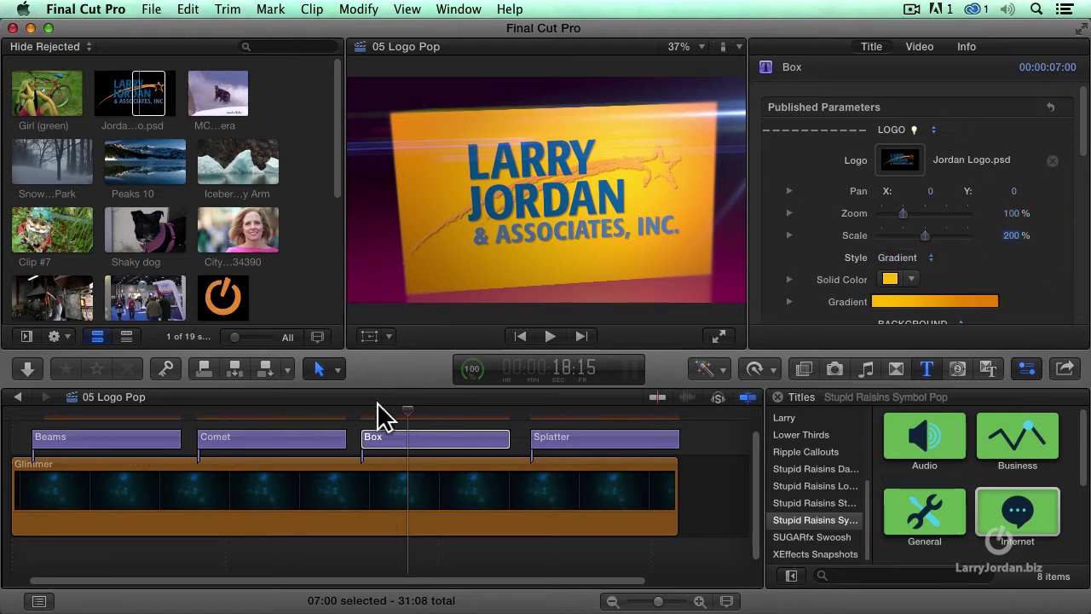
# Scrub the Box title to its blank arrow side and bring up the Side 1 parameters.
pyautogui.click(361, 414)
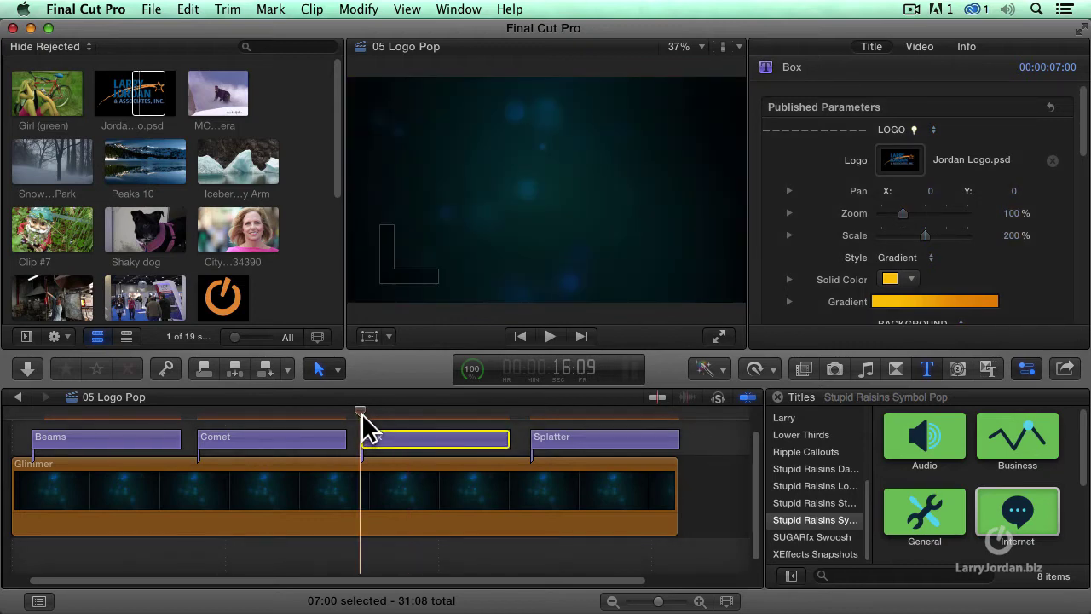
pyautogui.moveTo(363, 413)
pyautogui.mouseDown()
pyautogui.moveTo(402, 412)
pyautogui.moveTo(383, 412)
pyautogui.mouseUp()
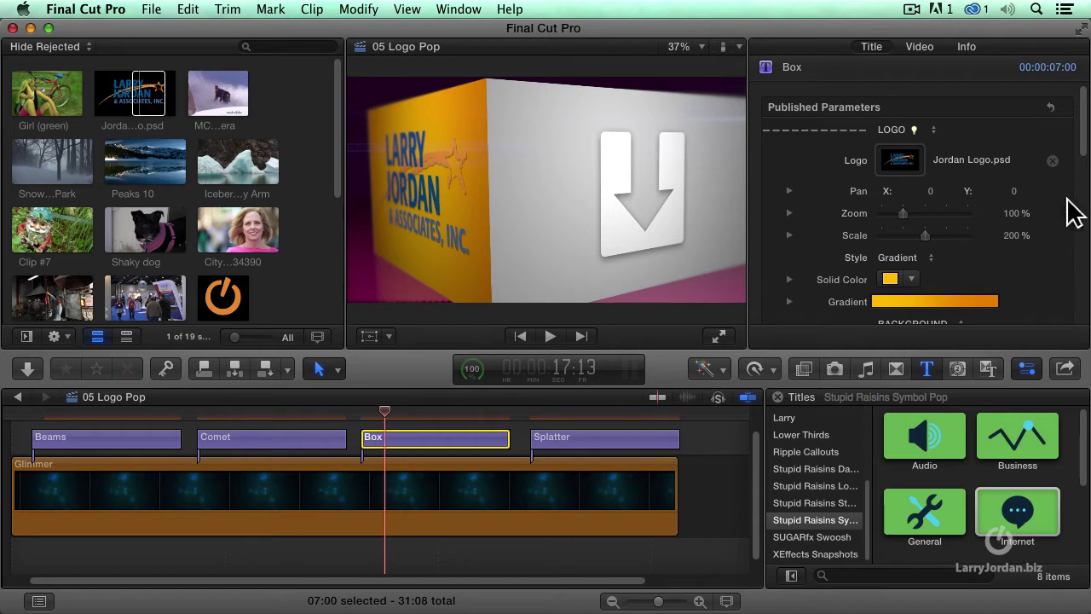
pyautogui.scroll(-5, 776, 235)
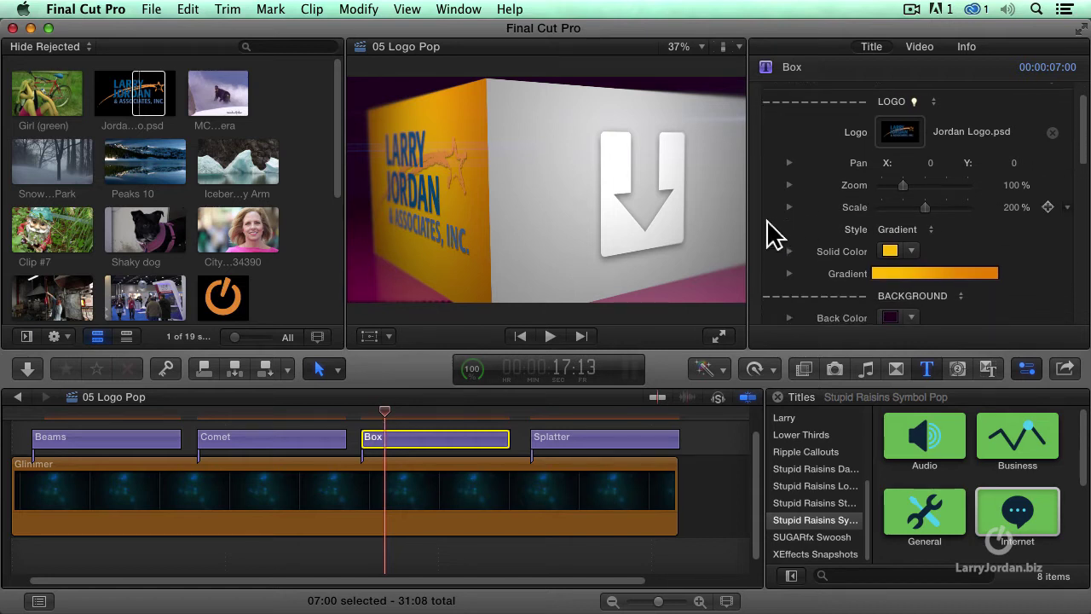
pyautogui.scroll(-1, 771, 232)
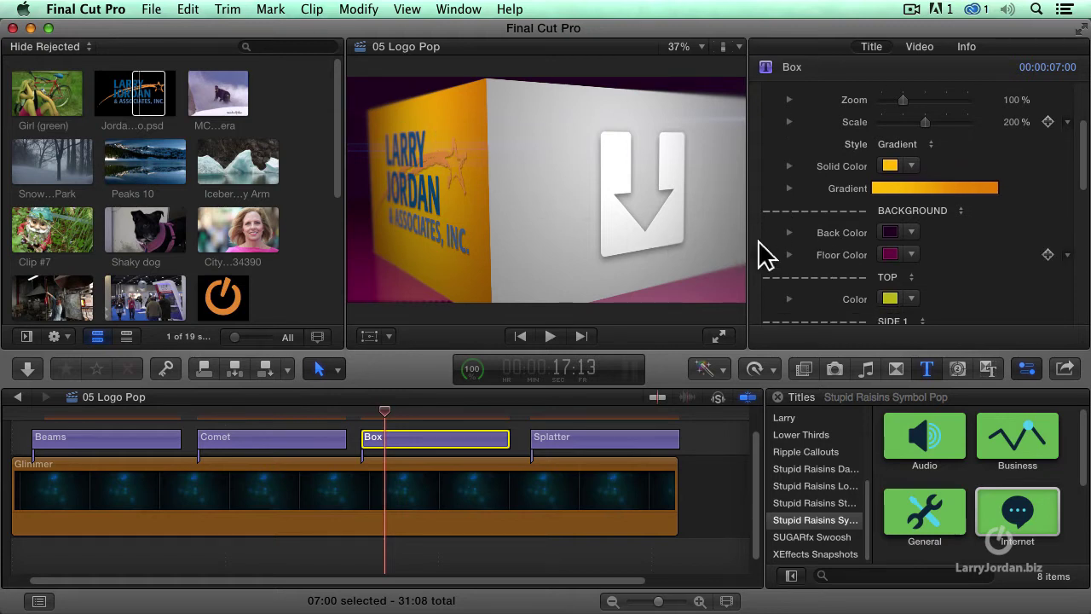
pyautogui.scroll(-1, 801, 242)
pyautogui.scroll(-2, 800, 241)
pyautogui.scroll(-2, 806, 252)
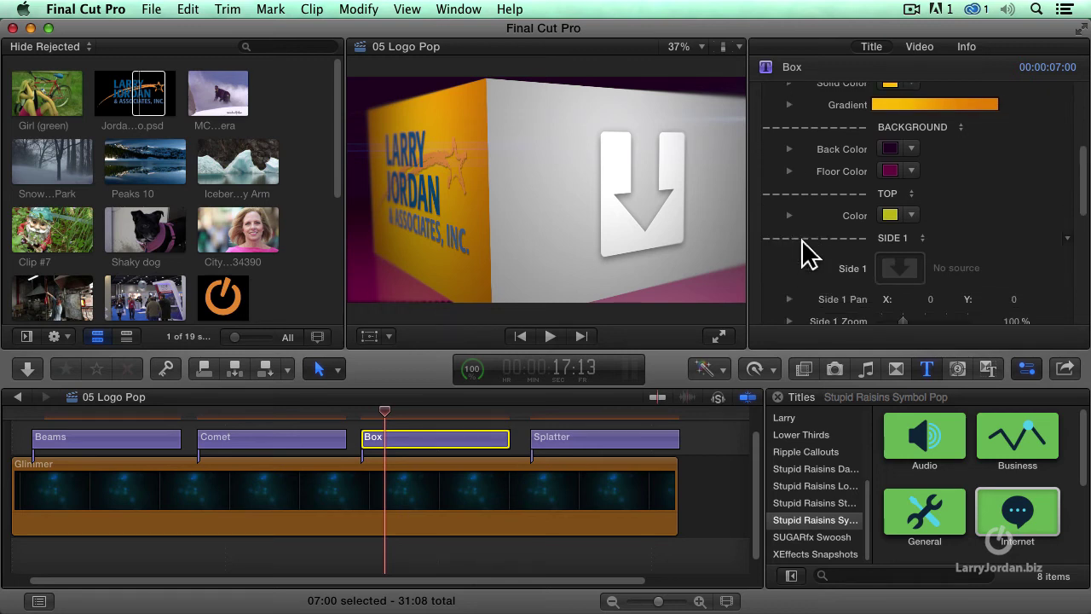
# Apply the Icebergs clip to the Box title's Side 1 image well.
pyautogui.click(902, 267)
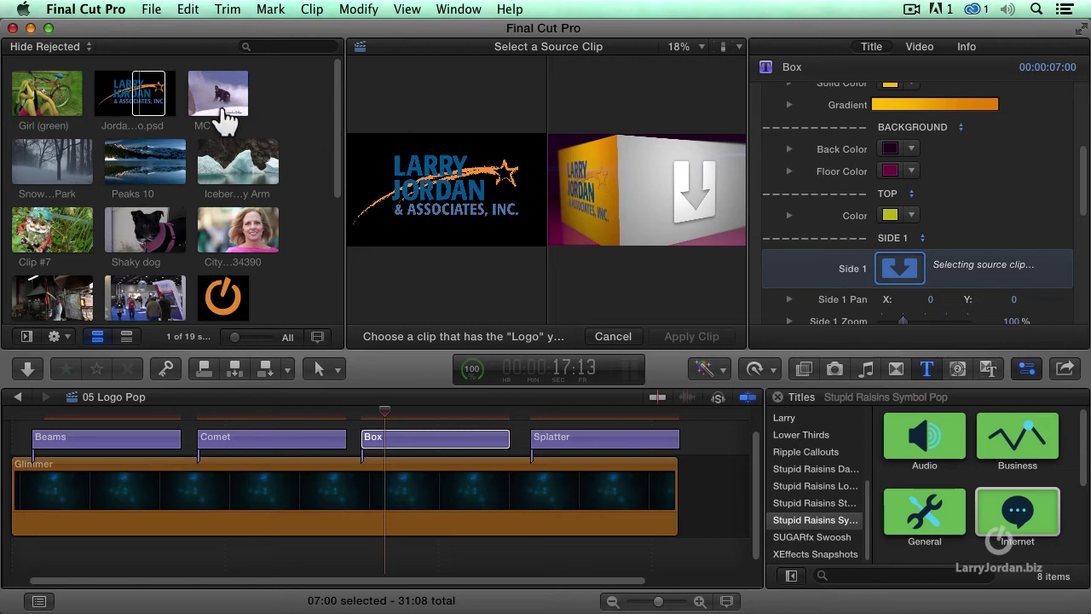
pyautogui.click(147, 98)
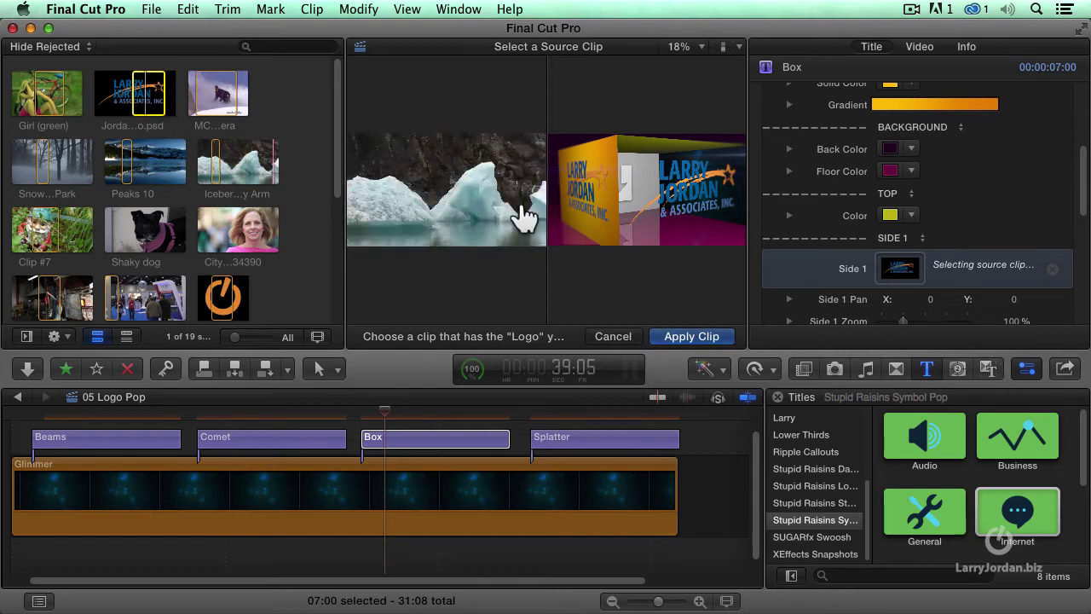
pyautogui.click(900, 269)
pyautogui.click(229, 164)
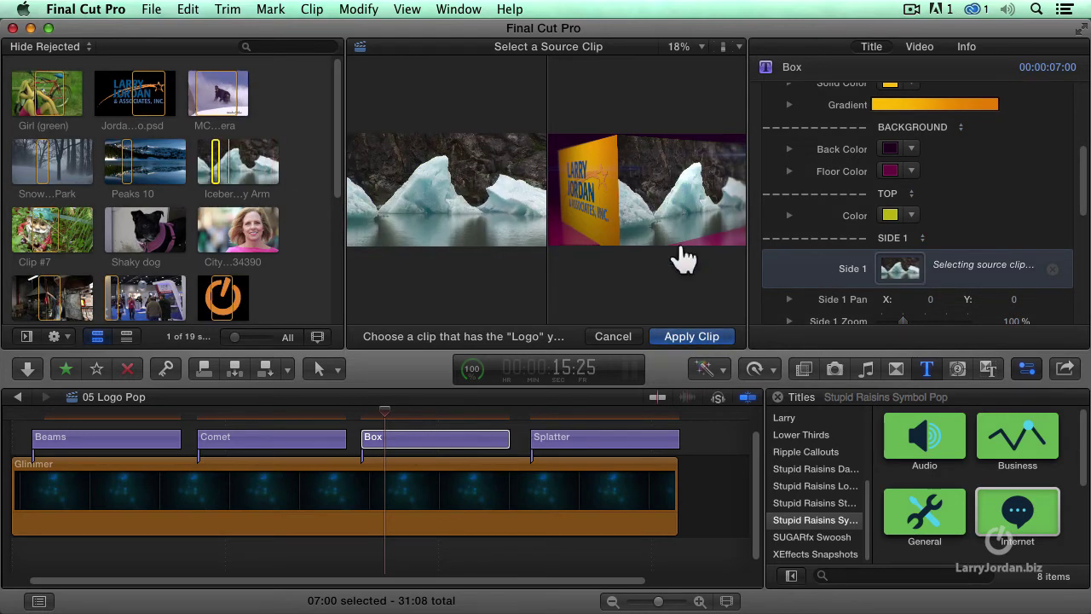
pyautogui.click(702, 339)
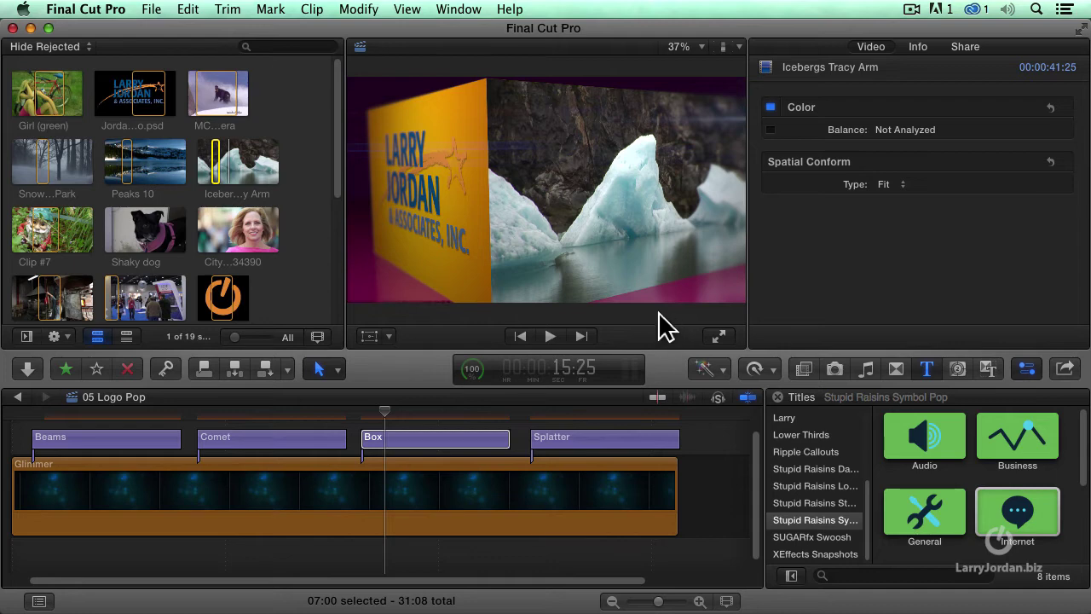
pyautogui.moveTo(381, 409); pyautogui.dragTo(479, 398)
# Play the Box title, park on its empty second side, and show the Side 2 parameters.
pyautogui.click(445, 436)
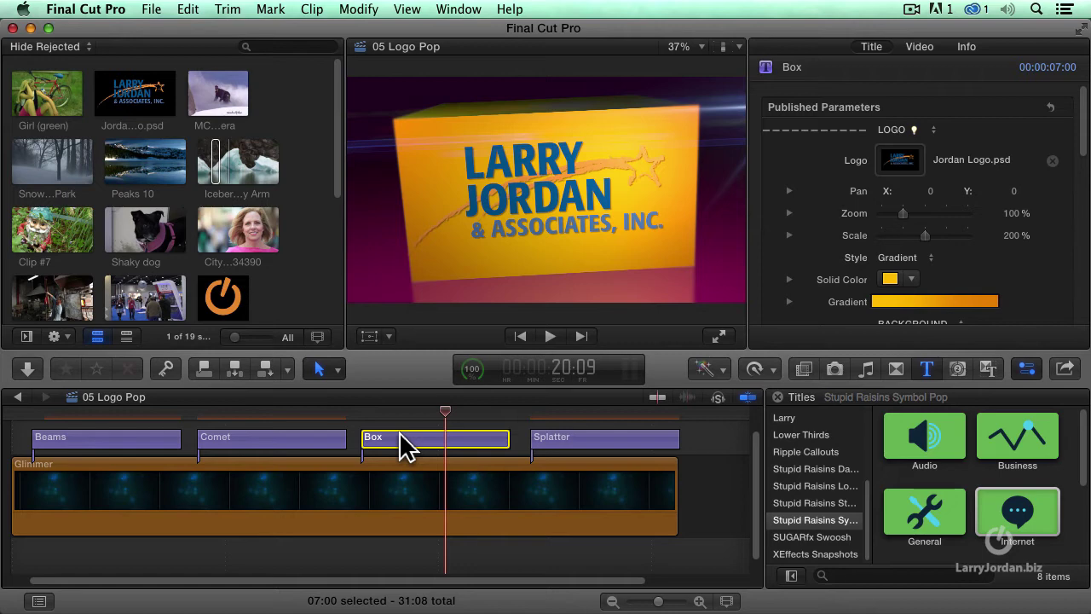
pyautogui.click(361, 416)
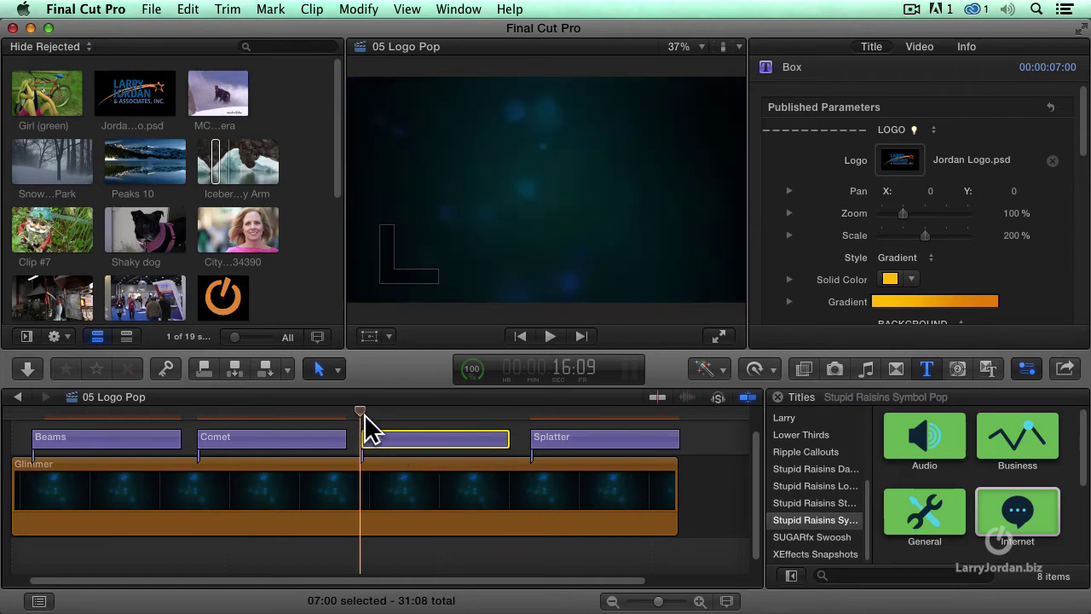
pyautogui.press('space')
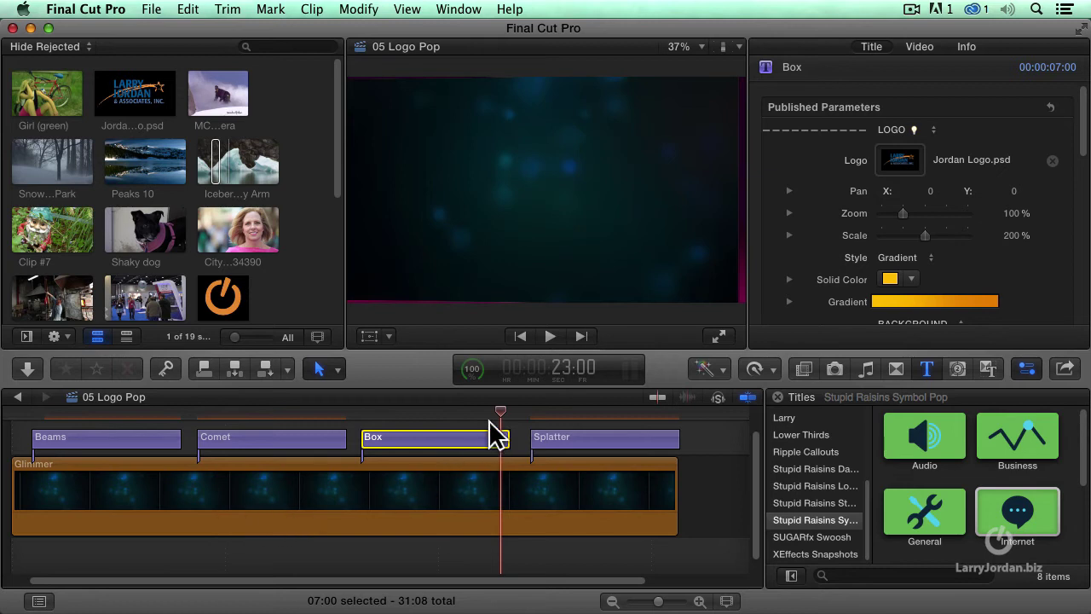
pyautogui.moveTo(501, 411); pyautogui.dragTo(495, 411)
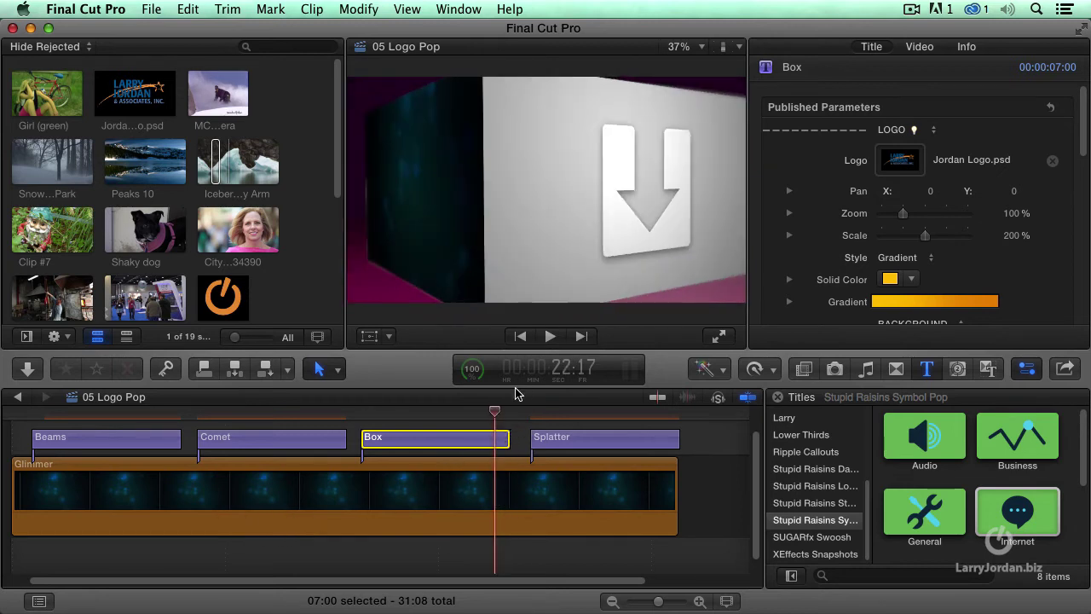
pyautogui.scroll(-1, 887, 255)
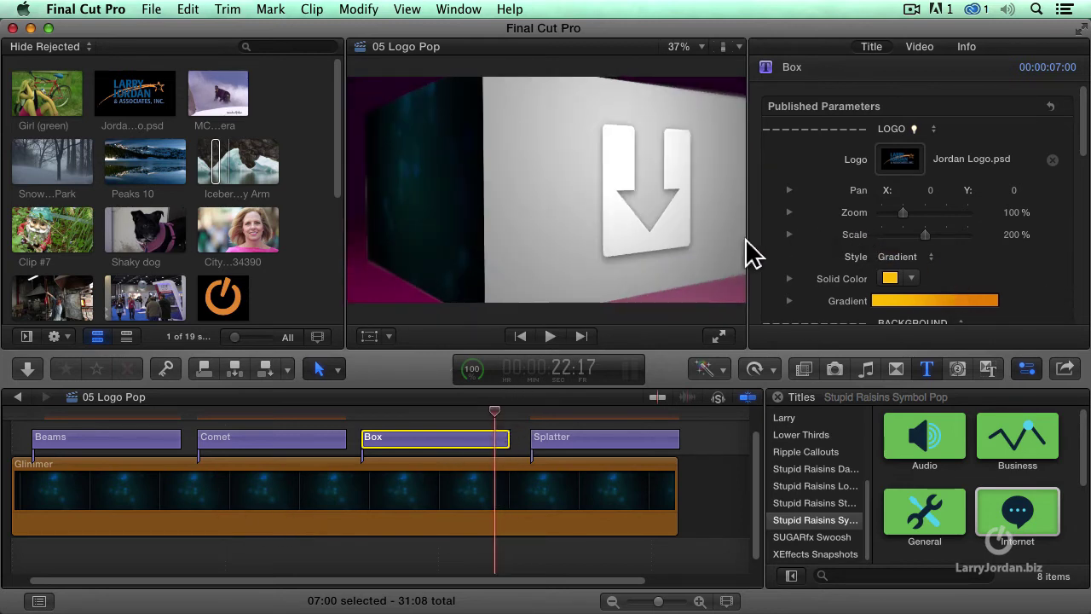
pyautogui.scroll(-10, 771, 251)
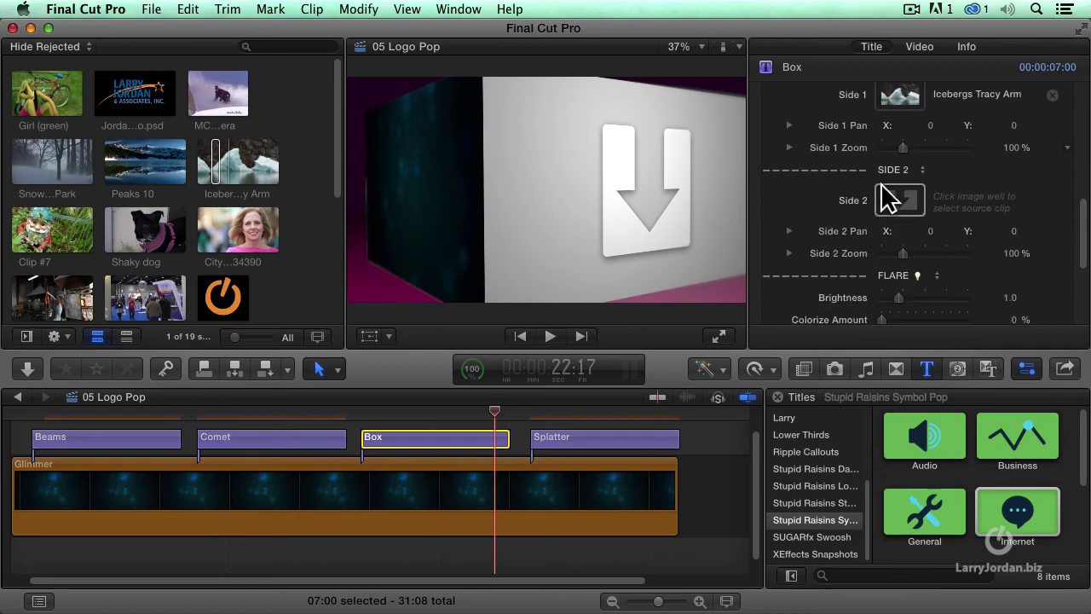
# Apply Jordan Logo.psd to the Box title's Side 2 image well.
pyautogui.click(897, 203)
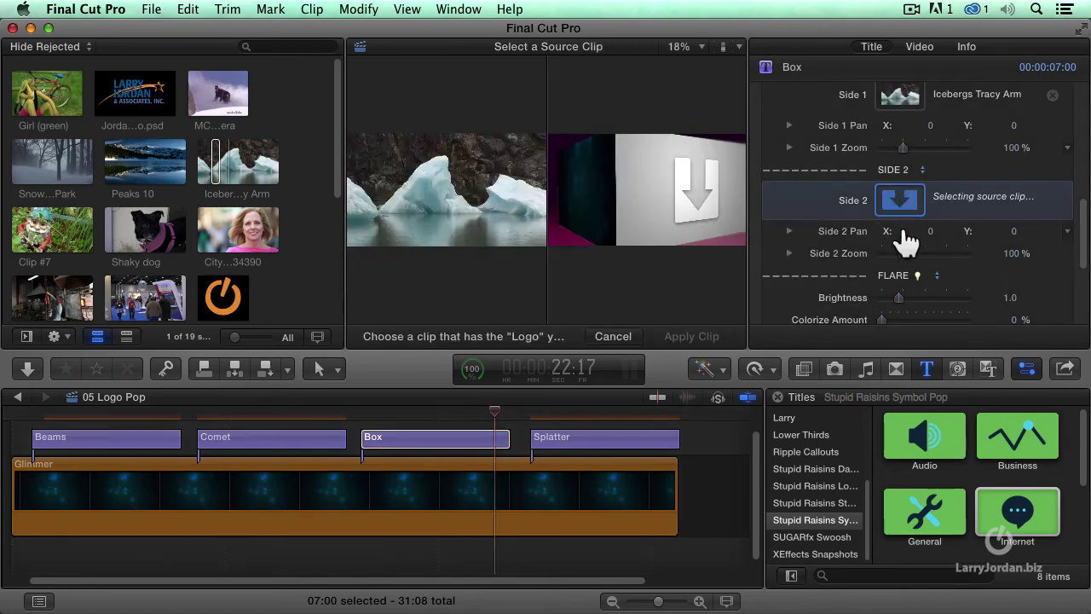
pyautogui.click(136, 96)
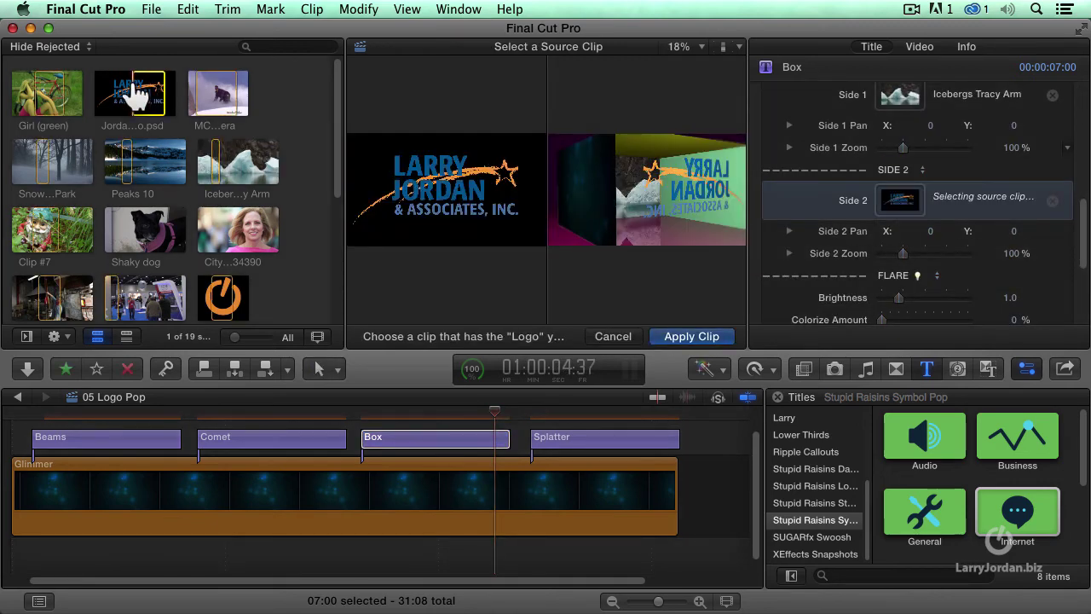
pyautogui.click(665, 337)
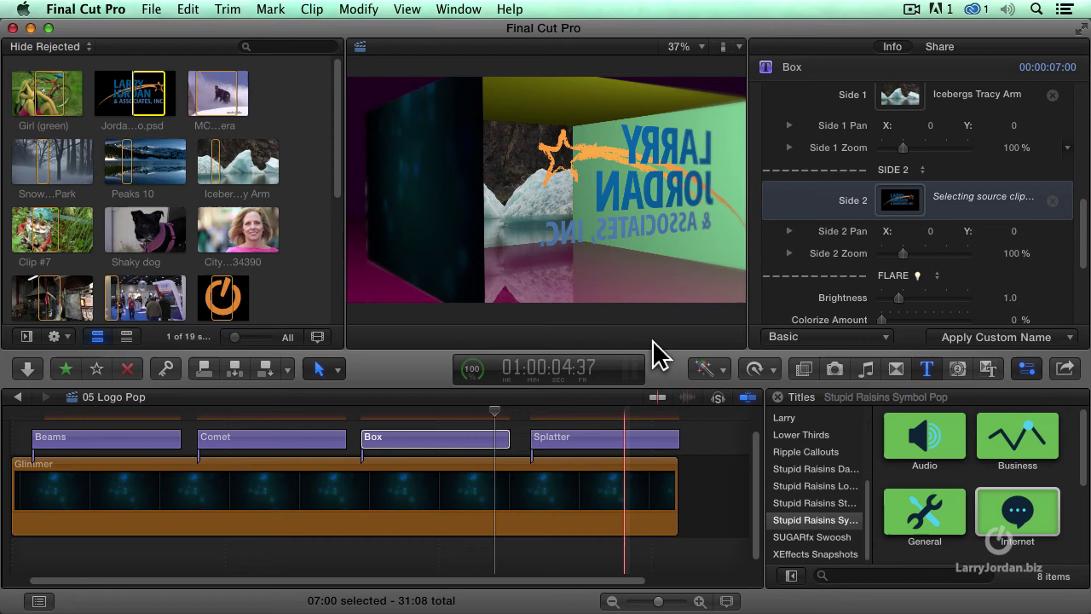
pyautogui.click(392, 443)
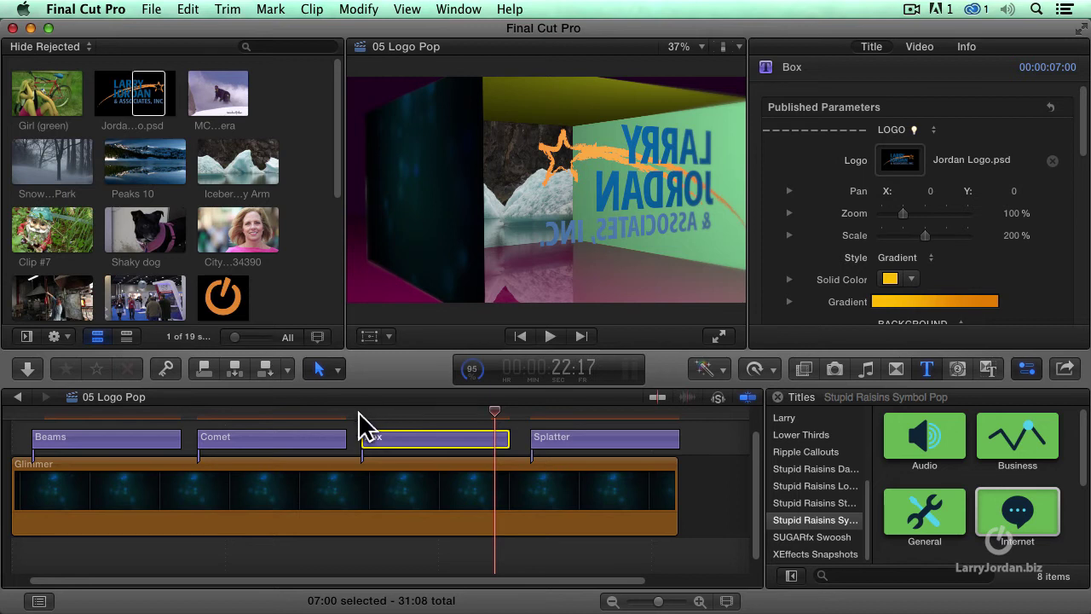
pyautogui.click(358, 413)
pyautogui.press('space')
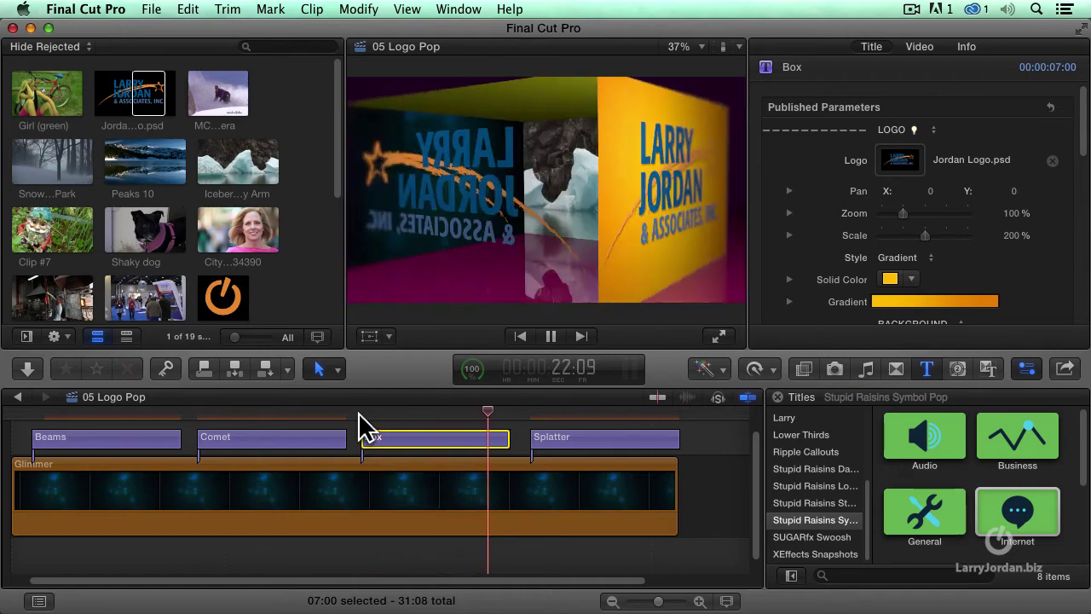
pyautogui.press('space')
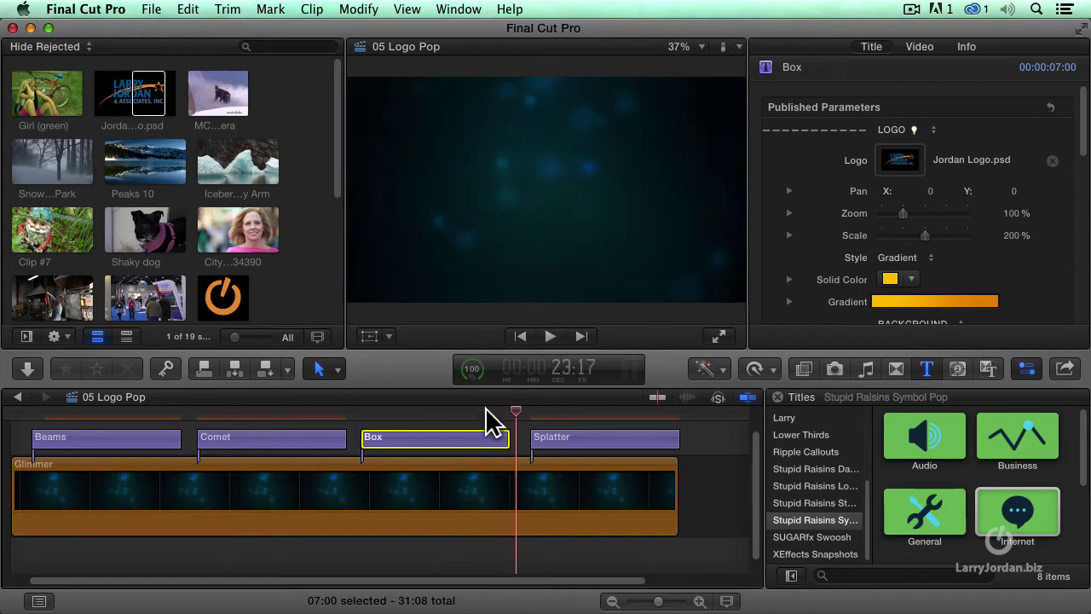
pyautogui.click(447, 409)
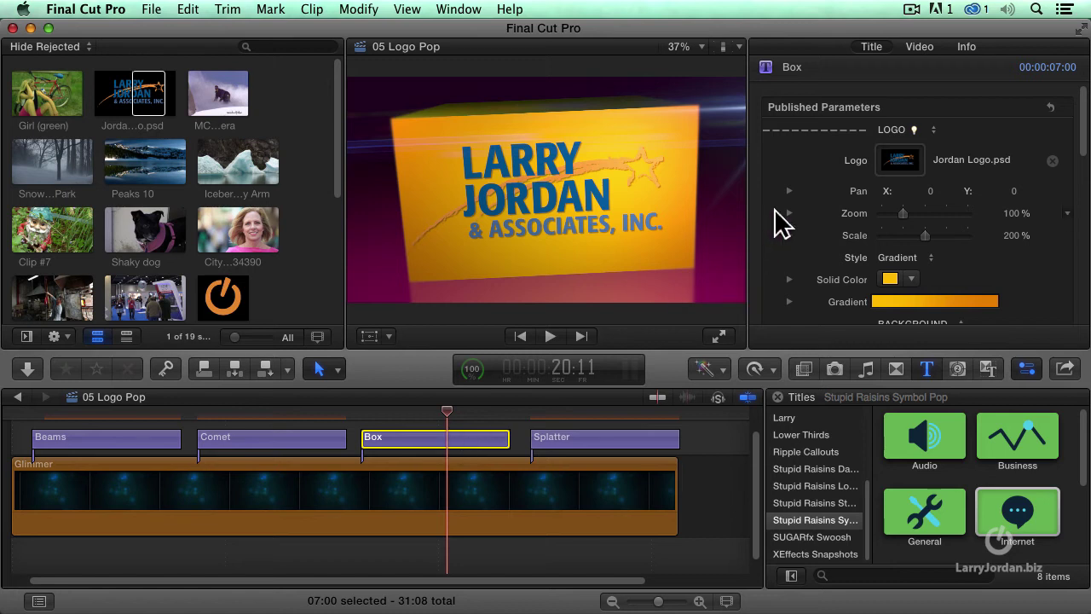
pyautogui.scroll(-5, 776, 213)
pyautogui.scroll(-4, 775, 213)
pyautogui.scroll(-3, 809, 212)
pyautogui.scroll(-3, 798, 214)
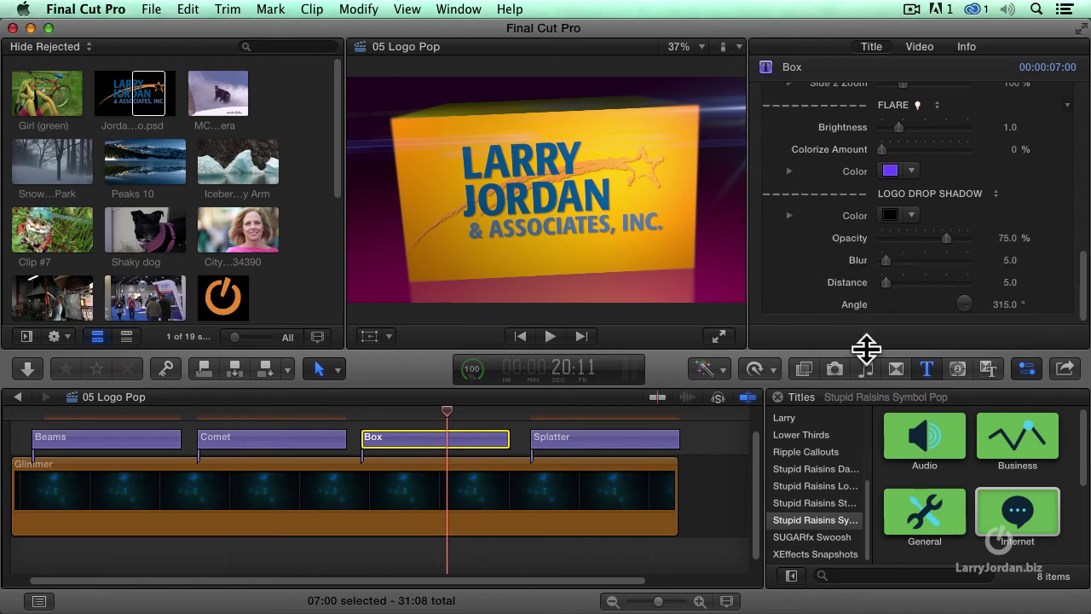
# Move the playhead onto Splatter and marquee-select all the titles in the timeline.
pyautogui.moveTo(576, 422)
pyautogui.mouseDown()
pyautogui.moveTo(586, 420)
pyautogui.moveTo(568, 420)
pyautogui.mouseUp()
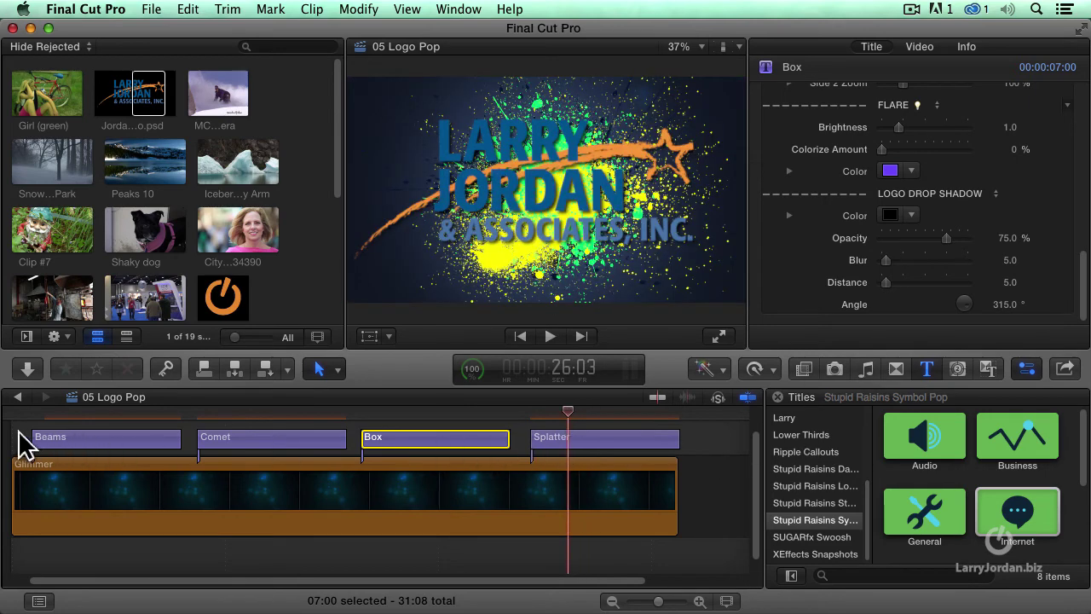
pyautogui.moveTo(19, 441); pyautogui.dragTo(738, 429)
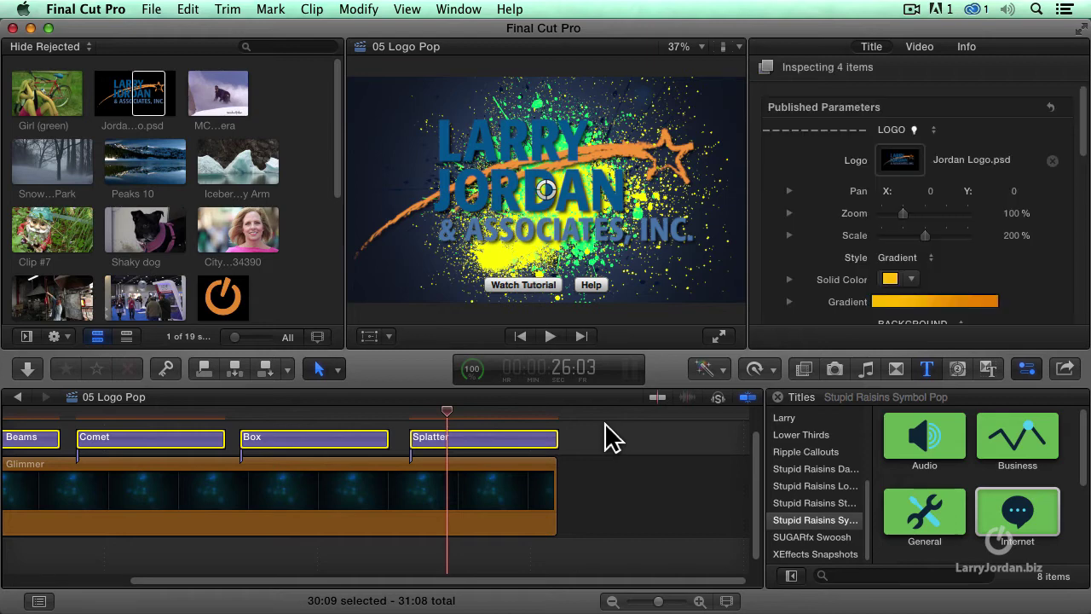
pyautogui.scroll(-1, 942, 452)
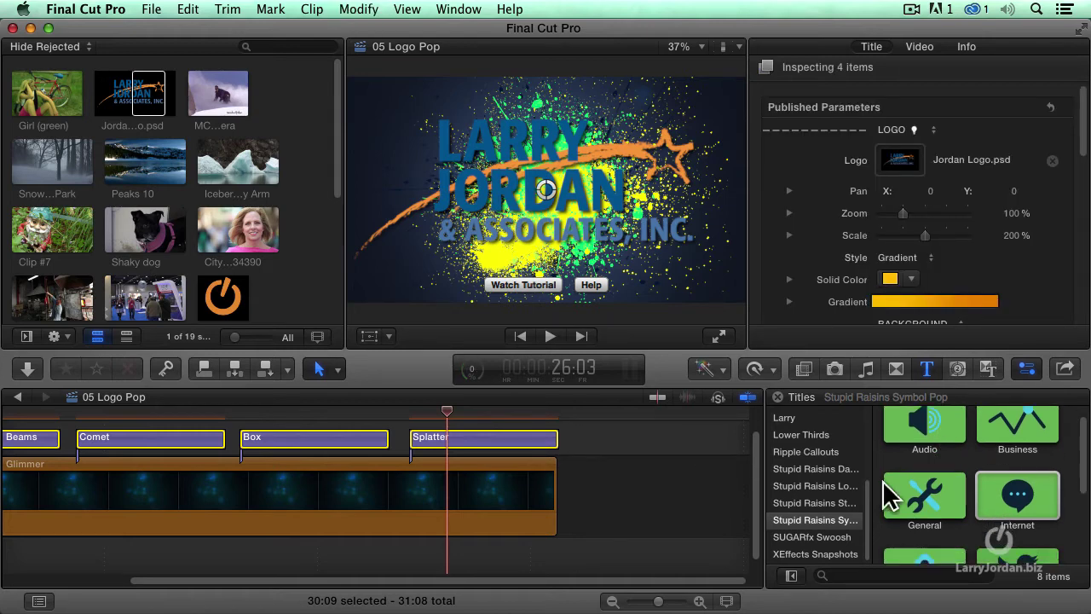
# Browse the 50 Stupid Raisins Logo Pop titles, including Map, Open, Particles and Peekaboo.
pyautogui.click(796, 486)
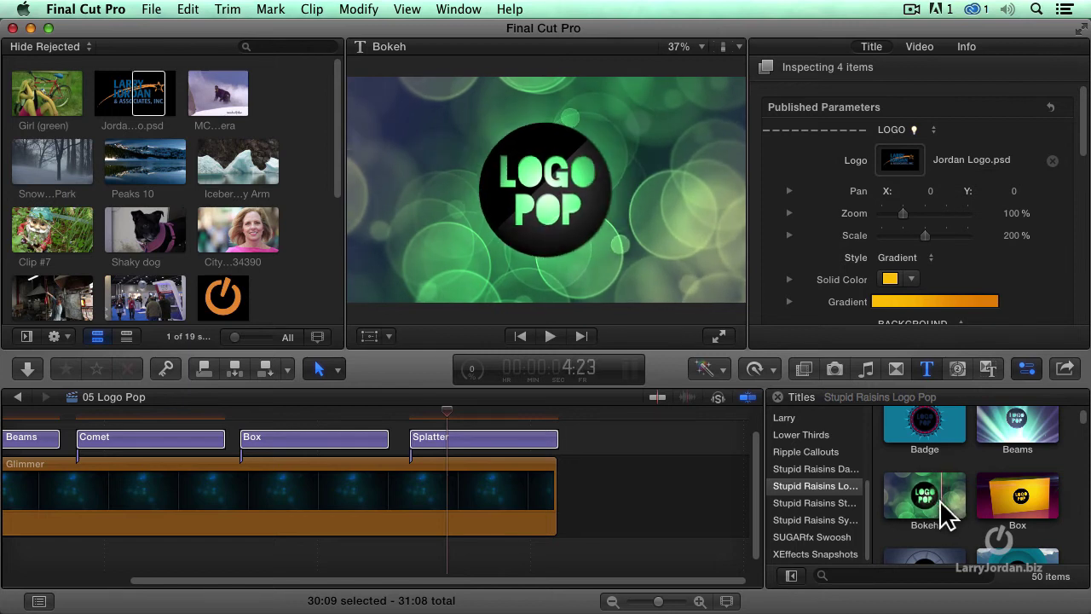
pyautogui.scroll(-2, 946, 514)
pyautogui.scroll(-2, 944, 516)
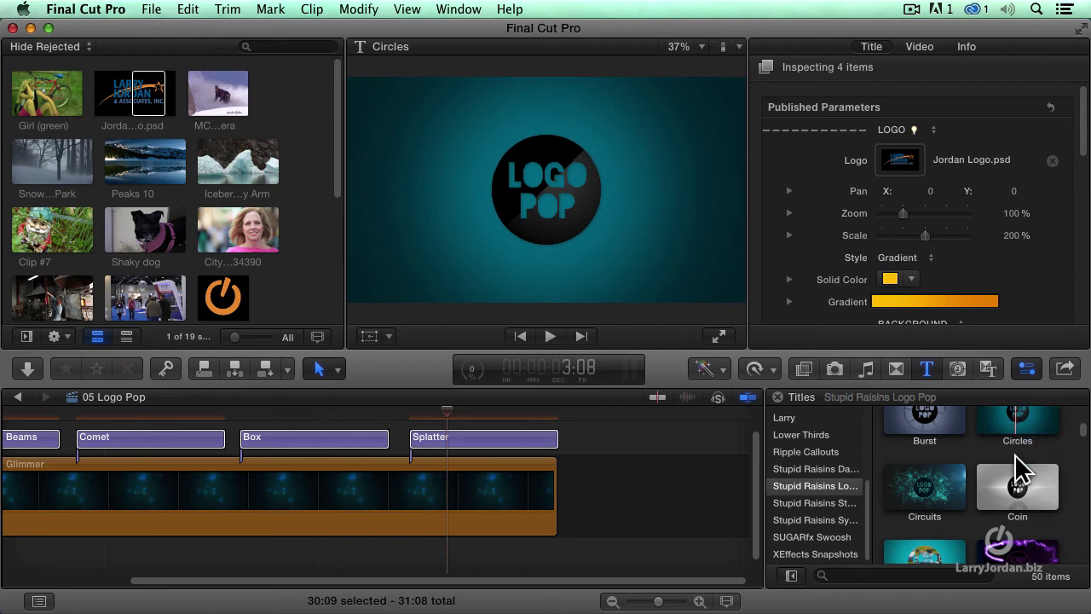
pyautogui.scroll(-1, 946, 528)
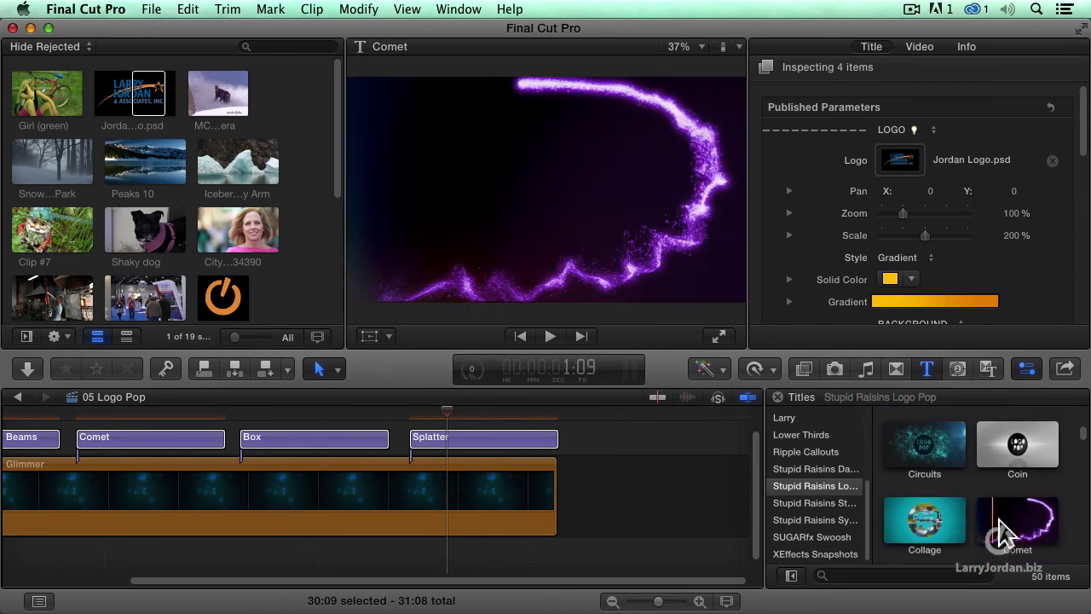
pyautogui.scroll(-3, 1023, 533)
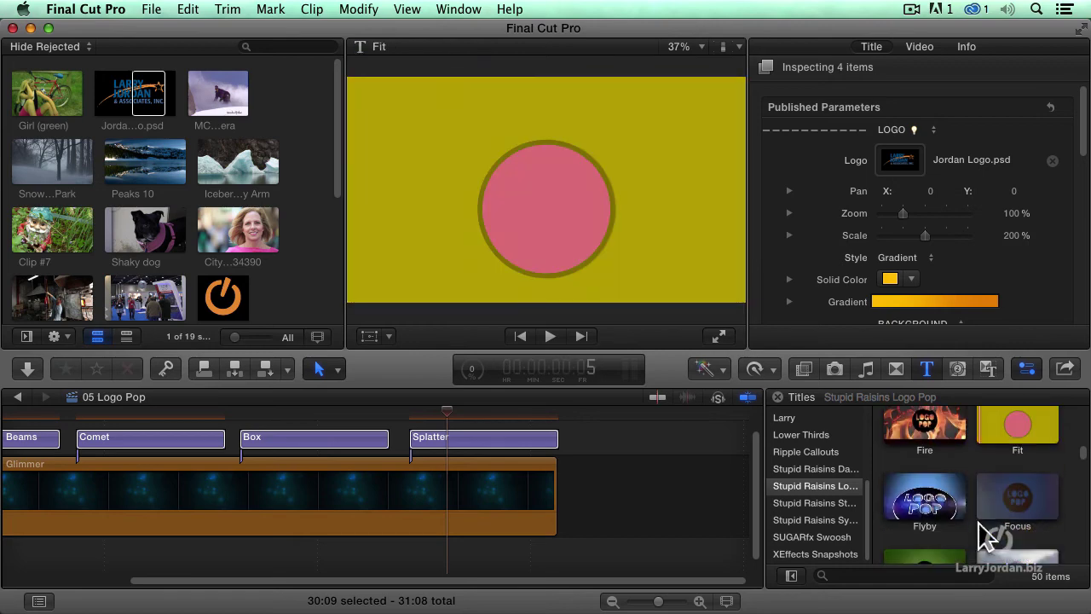
pyautogui.scroll(-4, 946, 517)
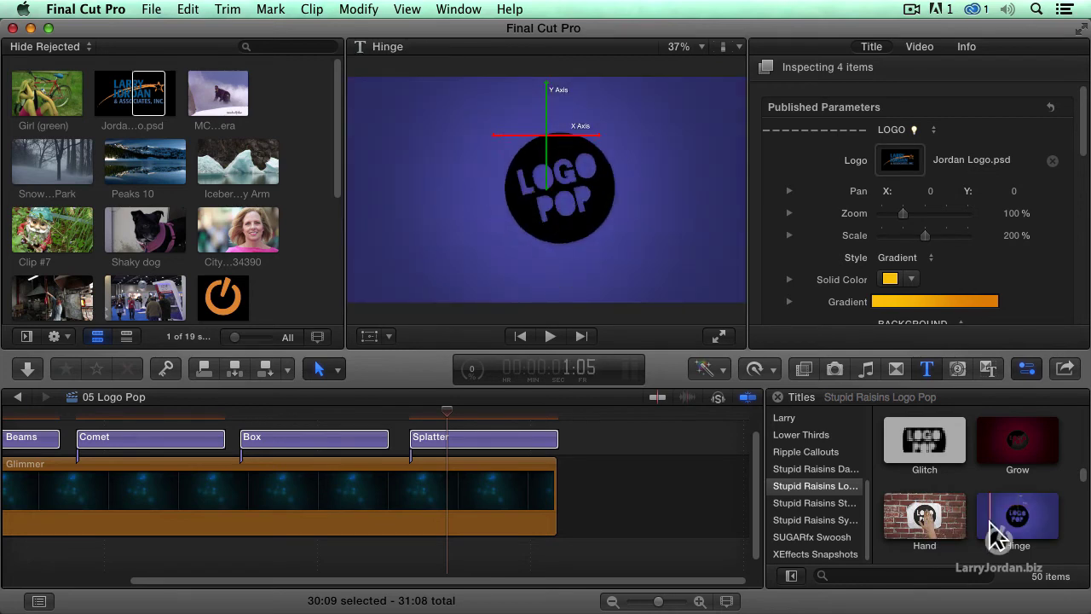
pyautogui.scroll(-5, 967, 537)
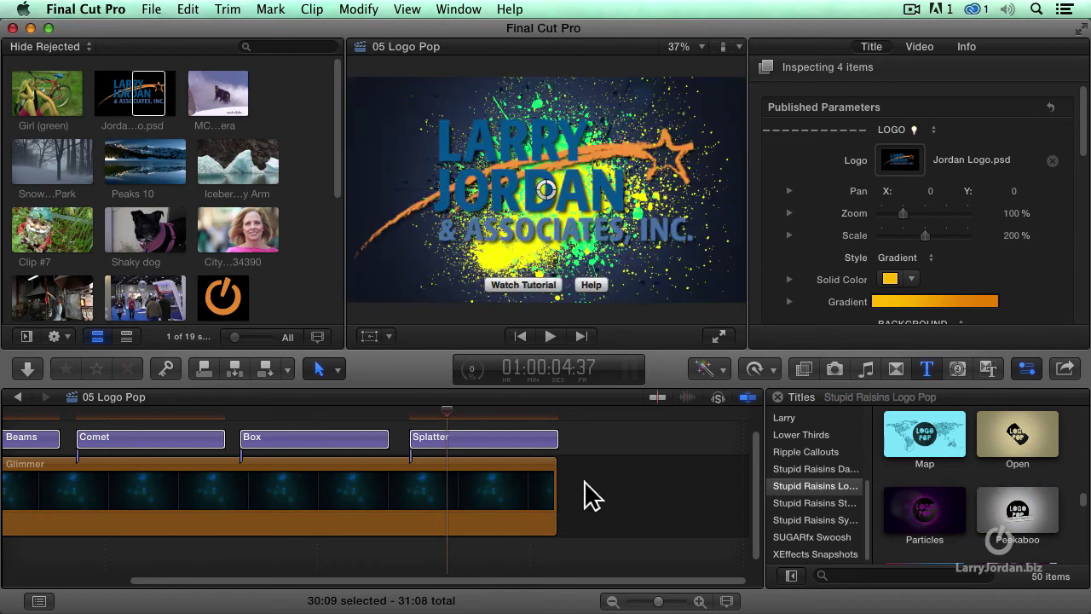
# Fit the timeline and play the Splatter title's animation from its start.
pyautogui.hotkey('shift', 'z')
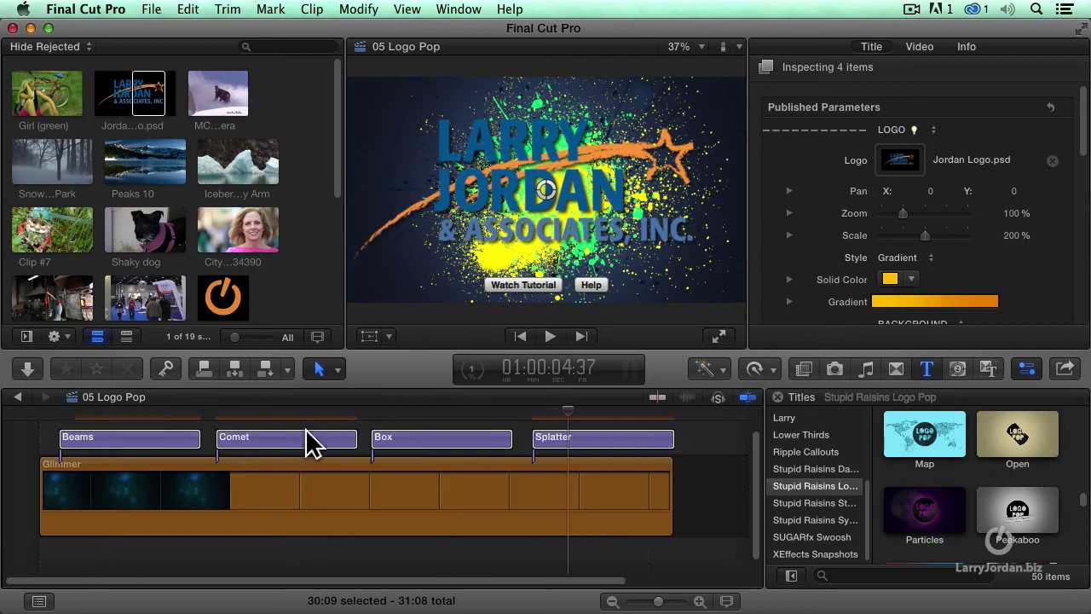
pyautogui.click(579, 442)
pyautogui.hotkey('ctrl', 'r')
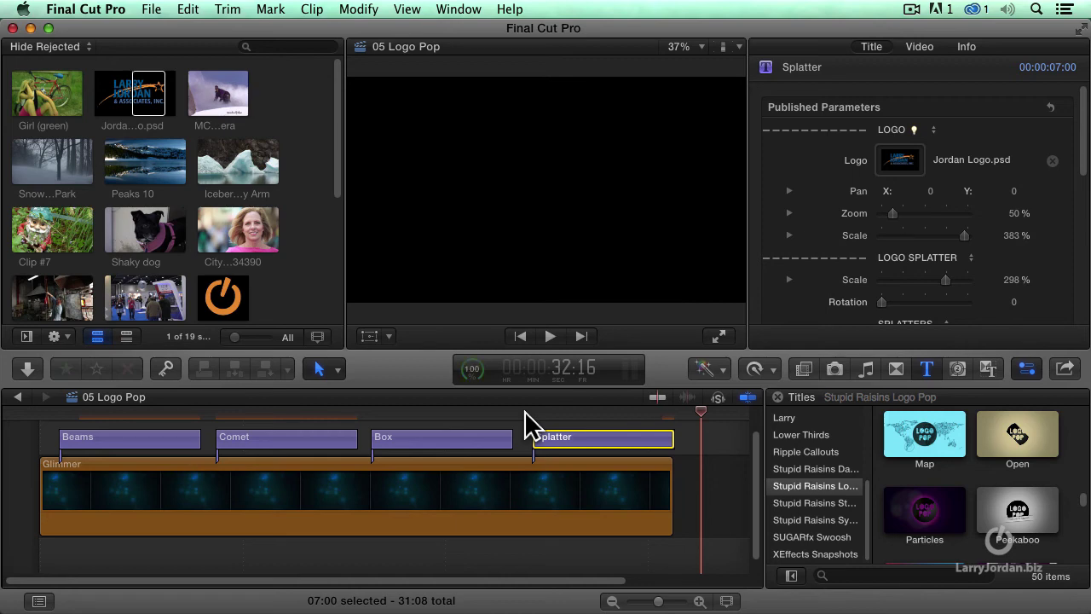
pyautogui.click(524, 411)
pyautogui.press('space')
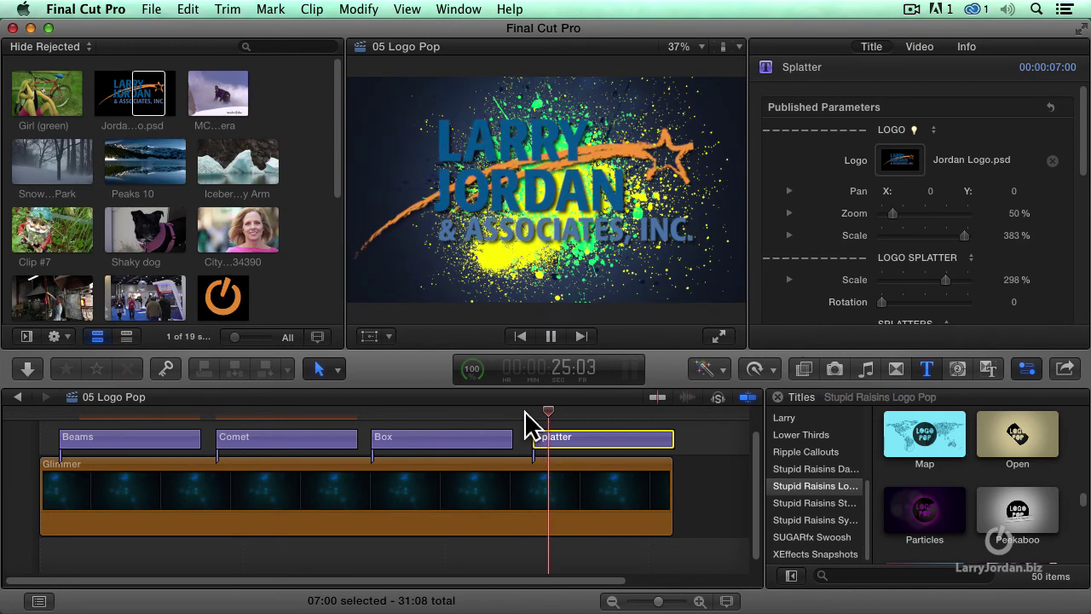
pyautogui.press('space')
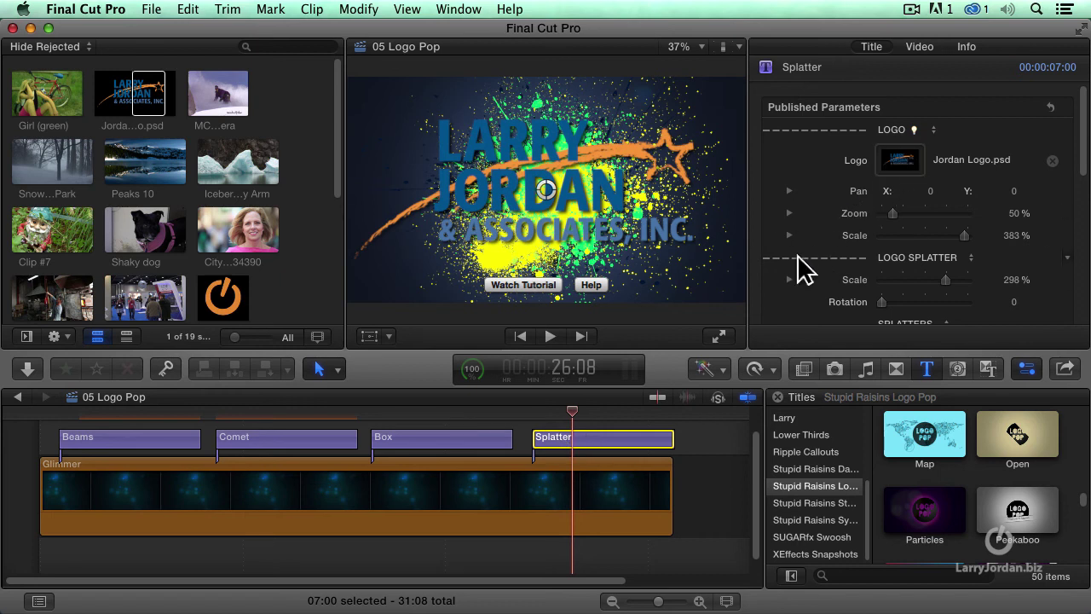
# Review Splatter's settings: 383% logo Scale, yellow, green and blue splatters, Gradient background.
pyautogui.scroll(-2, 793, 290)
pyautogui.scroll(-1, 814, 289)
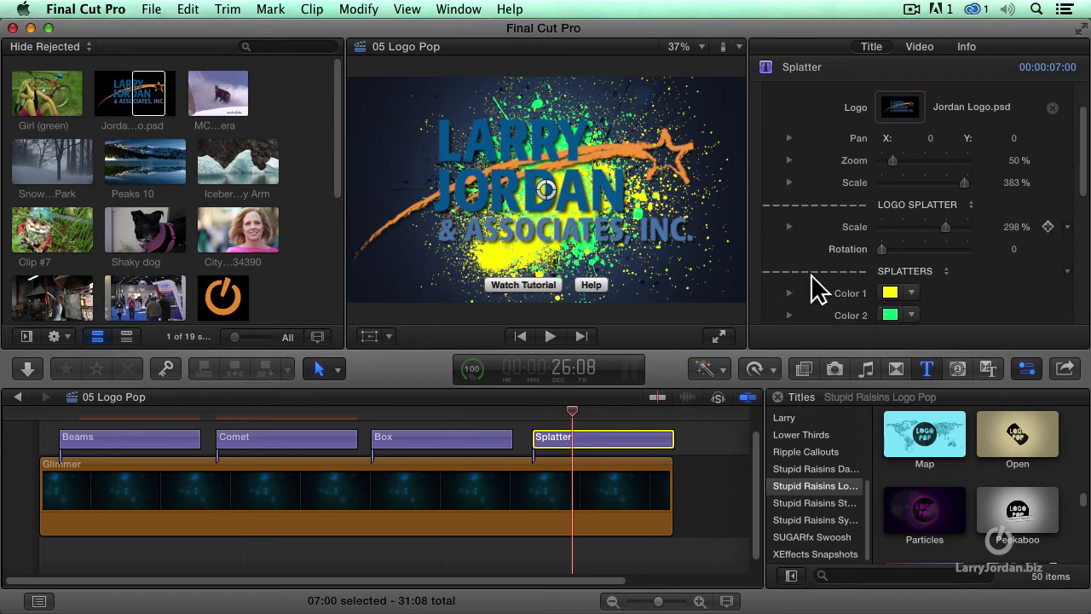
pyautogui.scroll(-4, 1003, 288)
pyautogui.scroll(-4, 1006, 290)
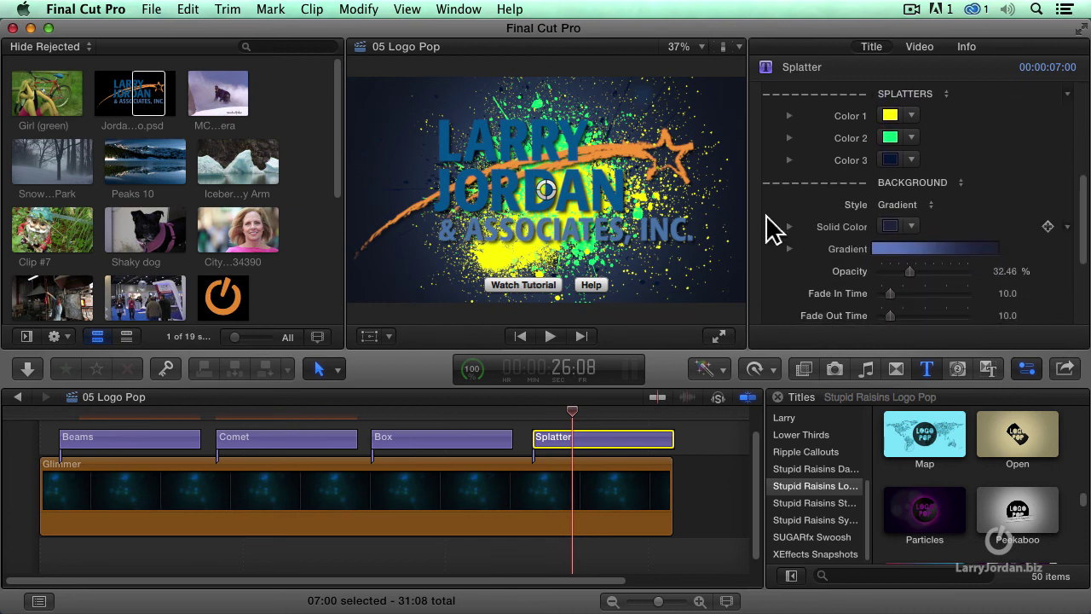
pyautogui.scroll(-5, 767, 225)
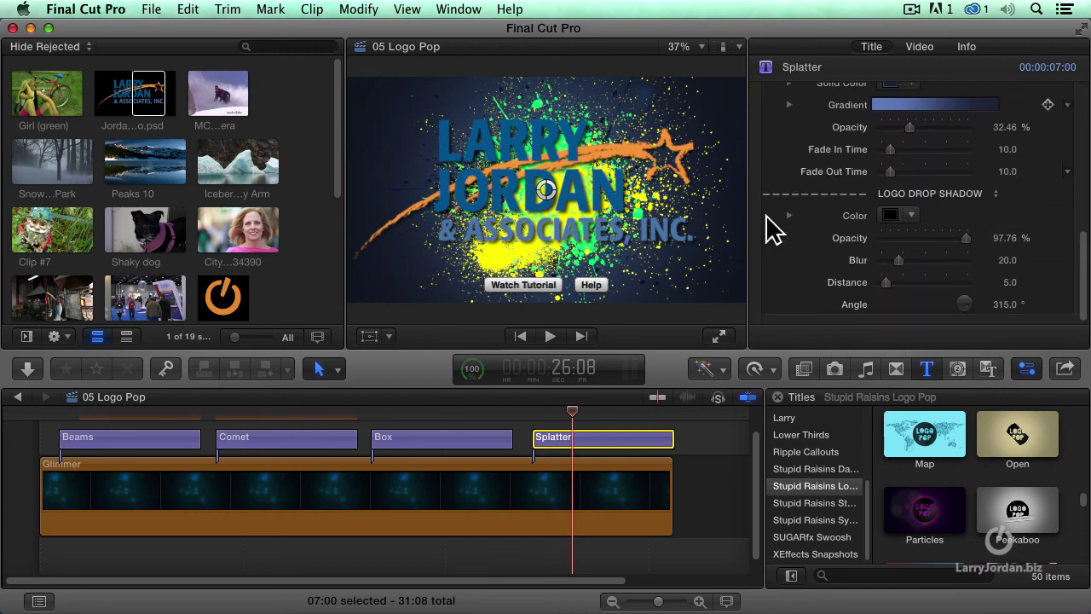